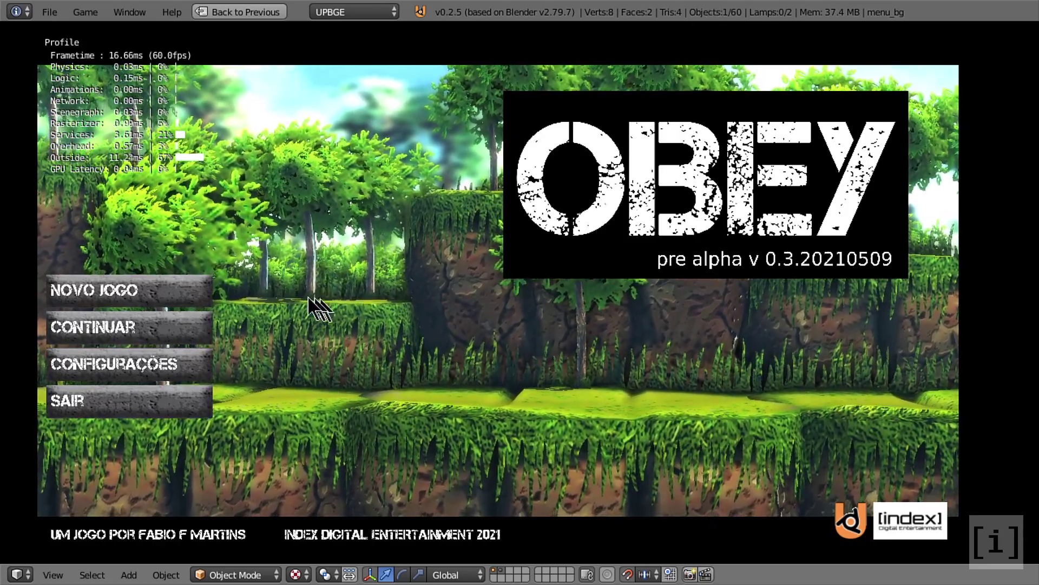
# Start a new OBEY game with NOVO JOGO and bring up the debug cheat menu
pyautogui.click(116, 287)
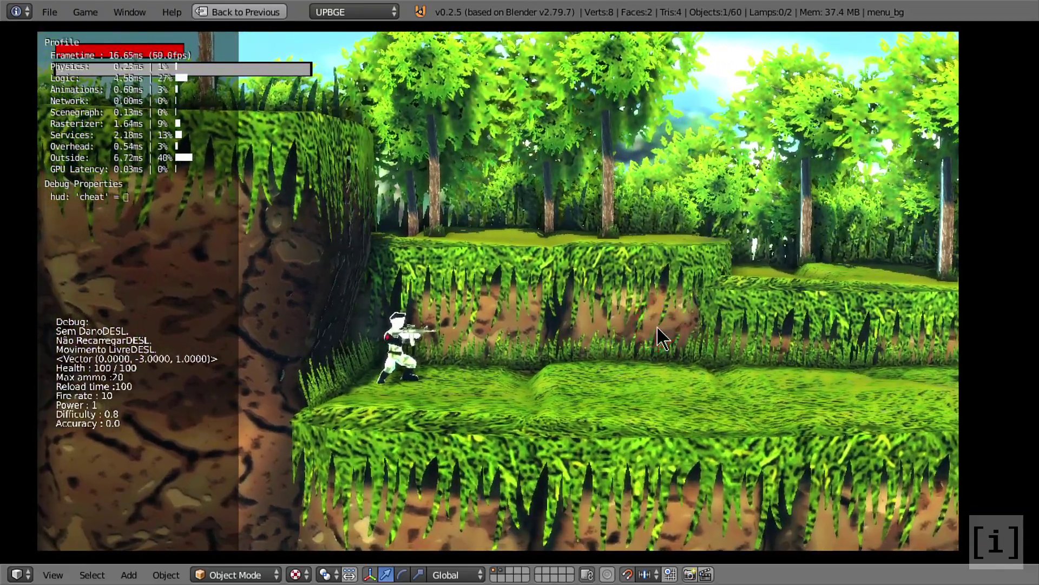
pyautogui.press('Escape')
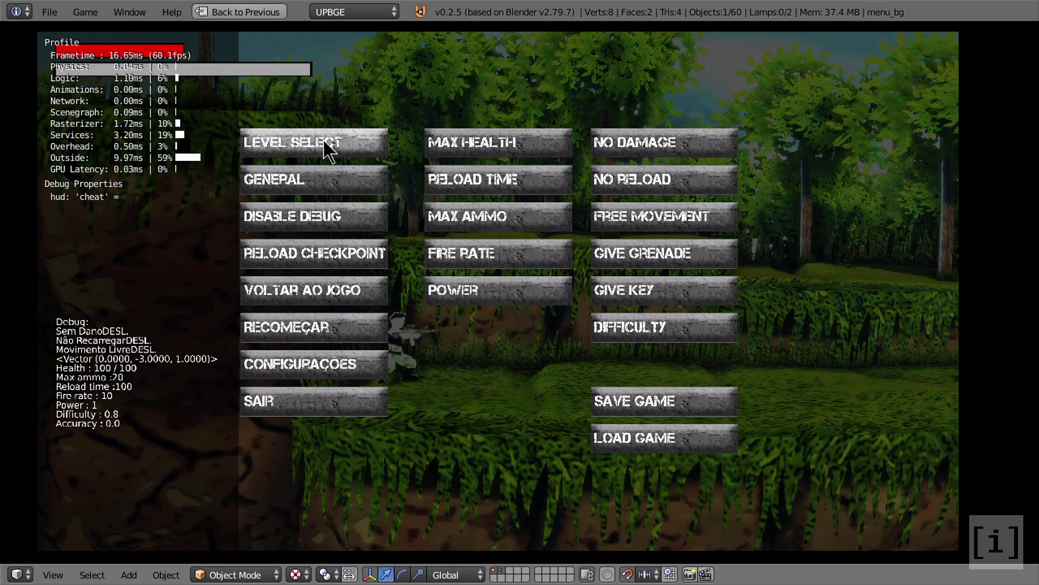
# Load BOSS01 through LEVEL SELECT, switch on FREE MOVEMENT in the cheat menu, and resume play
pyautogui.click(327, 144)
pyautogui.click(656, 261)
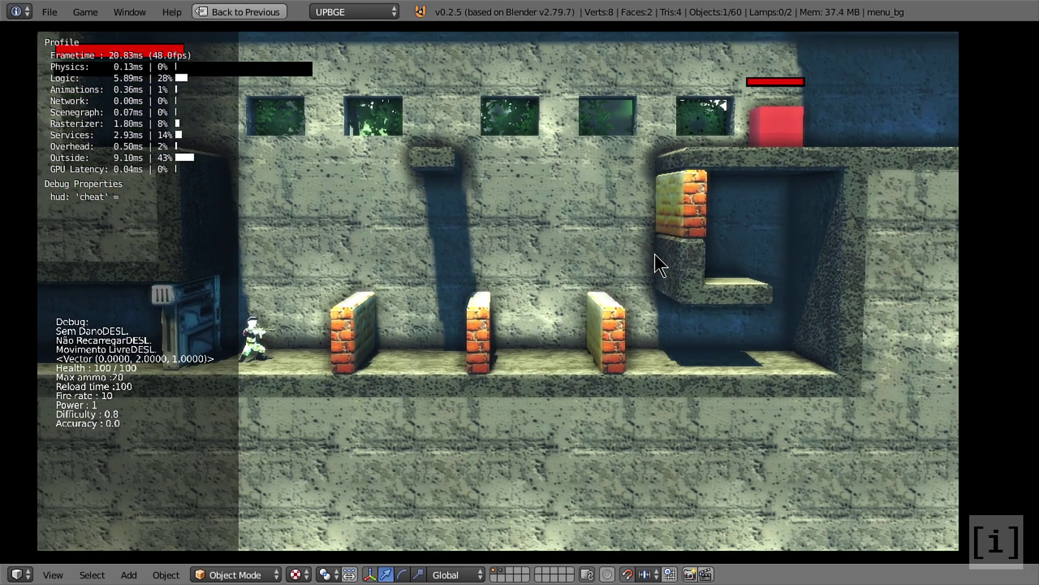
pyautogui.press('Escape')
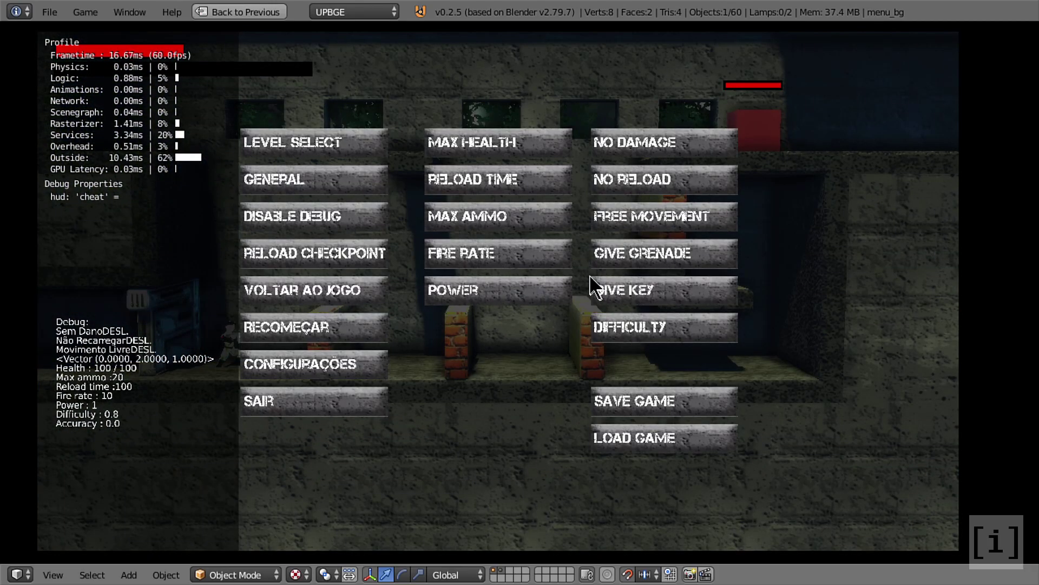
pyautogui.click(666, 219)
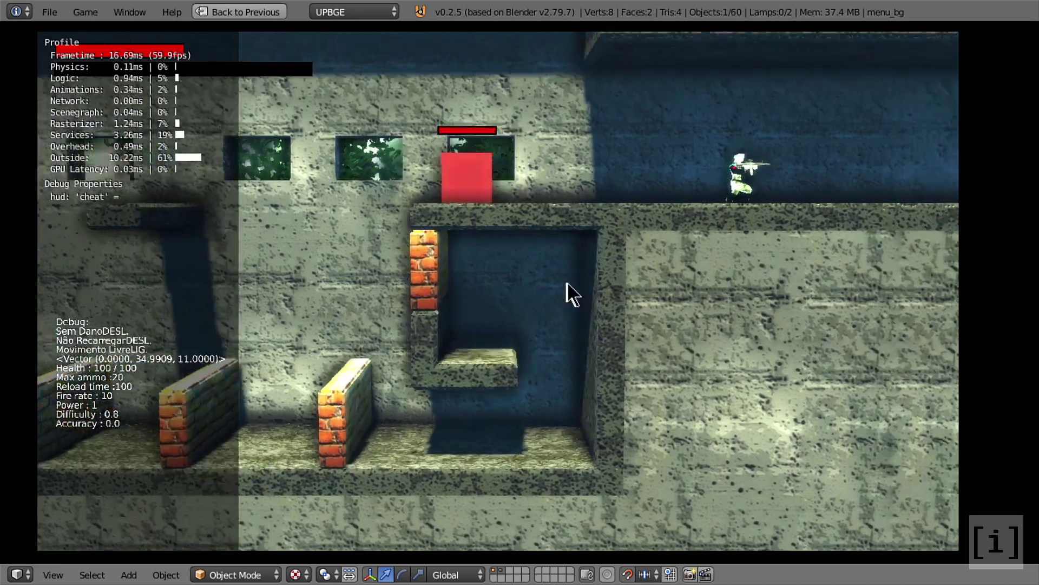
pyautogui.press('Escape')
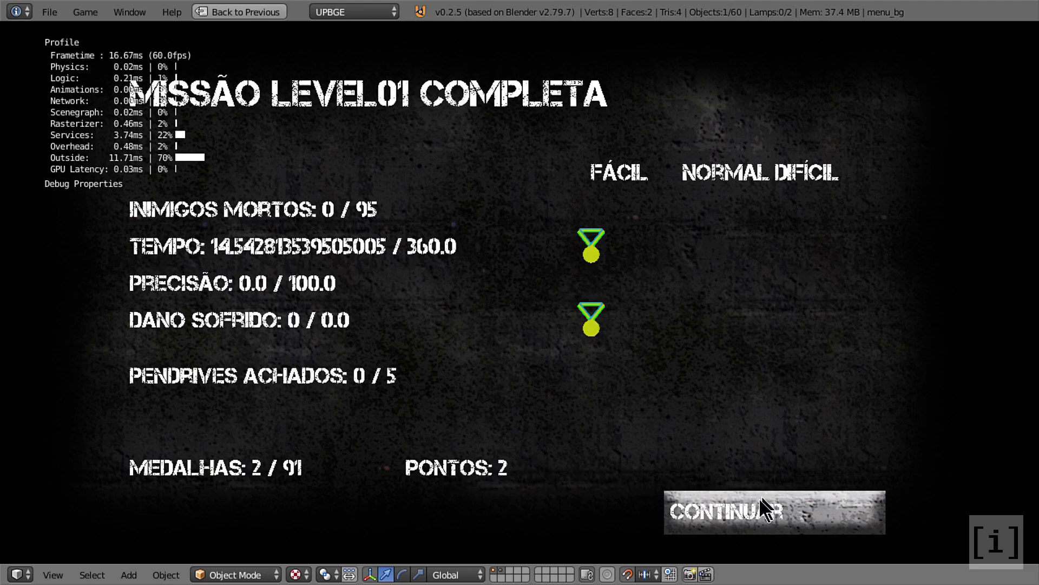
# Continue from the LEVEL01 mission results to the MELHORIAS upgrades screen
pyautogui.click(777, 520)
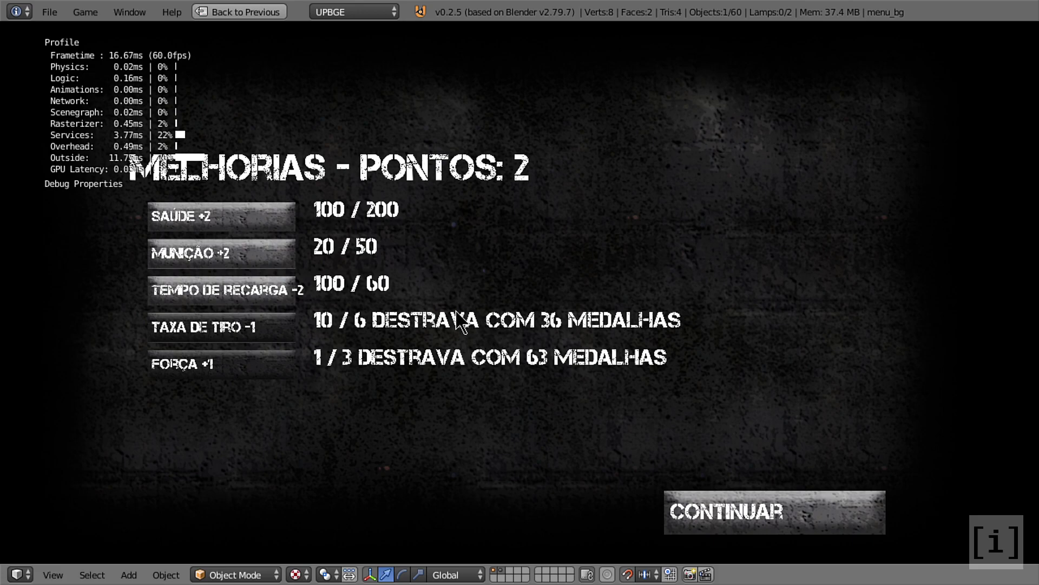
# Put both points into SAÚDE for 104/200 health, then continue to the main menu
pyautogui.doubleClick(245, 222)
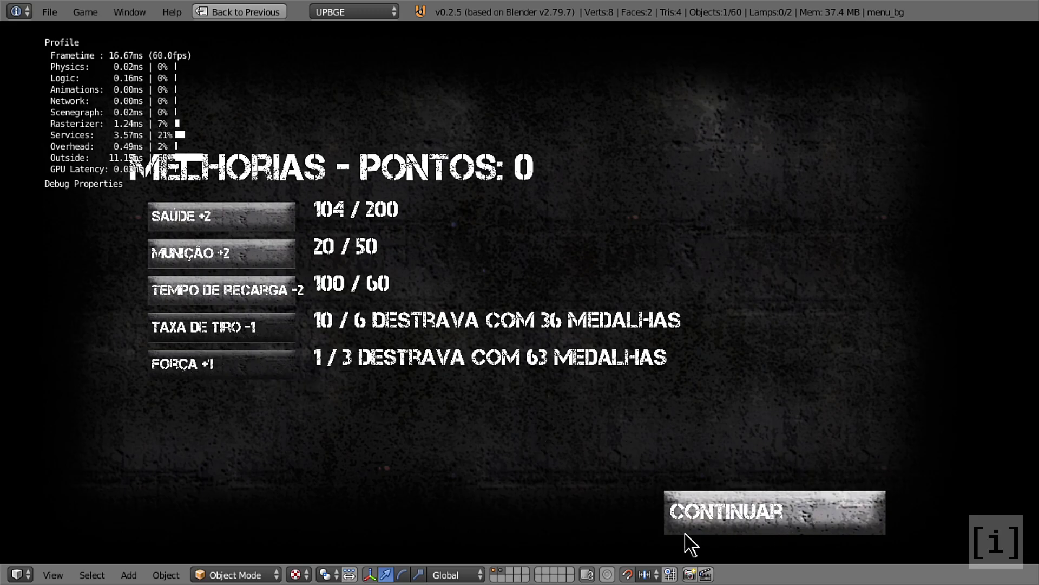
pyautogui.click(734, 521)
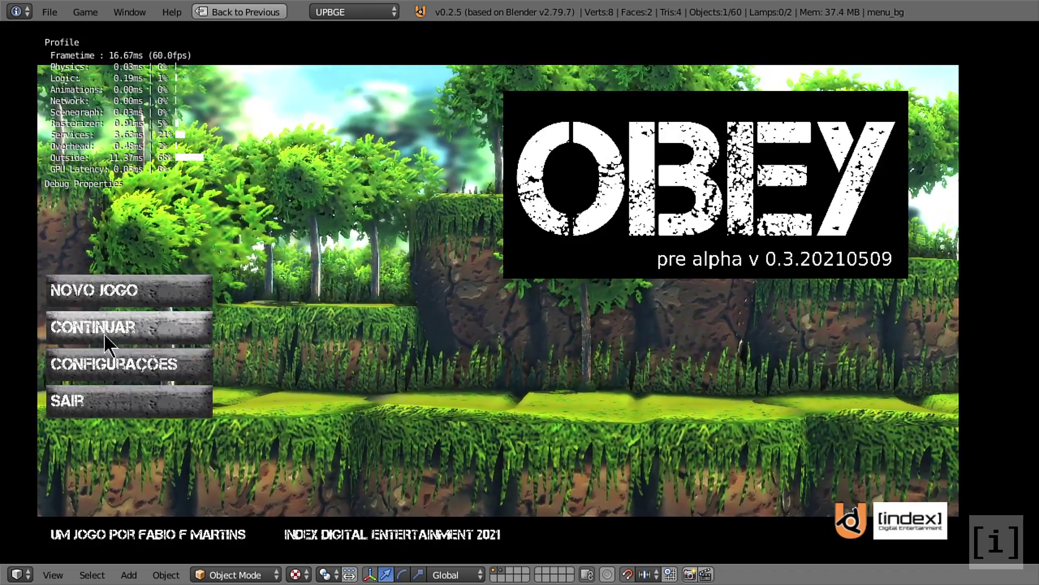
# Continue the saved game and load NIVEL01 with the soldier at 104 health
pyautogui.click(135, 327)
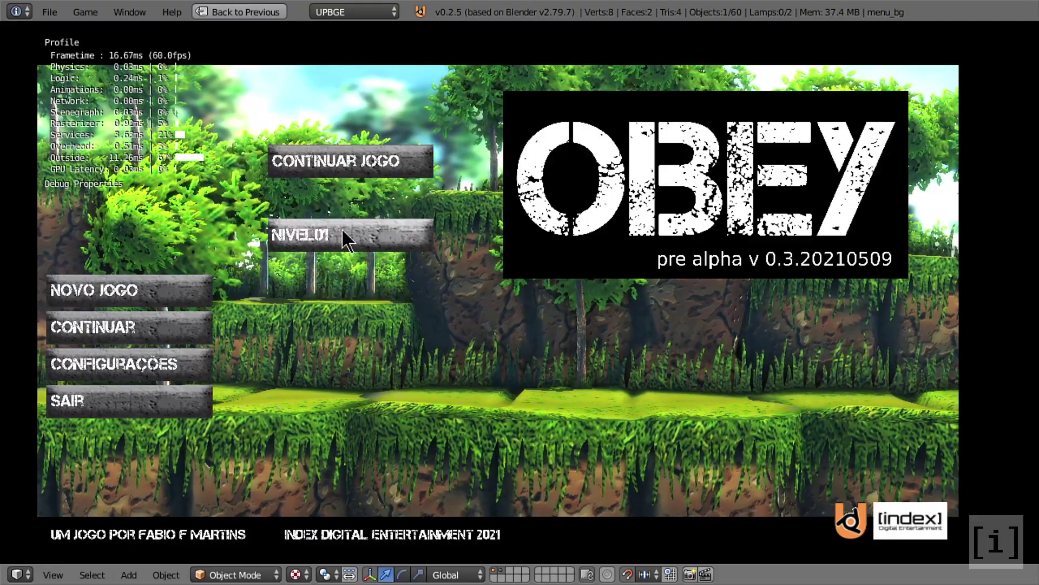
pyautogui.click(345, 235)
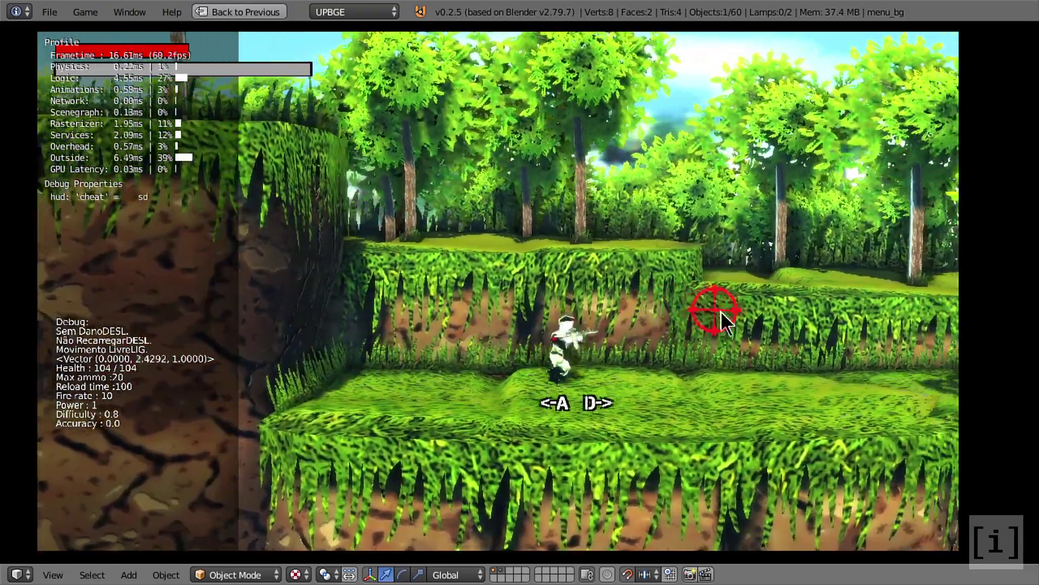
# Raise DIFFICULTY from 0.8 to 1.5 in the cheat menu and resume the jungle level
pyautogui.press('Escape')
pyautogui.click(664, 329)
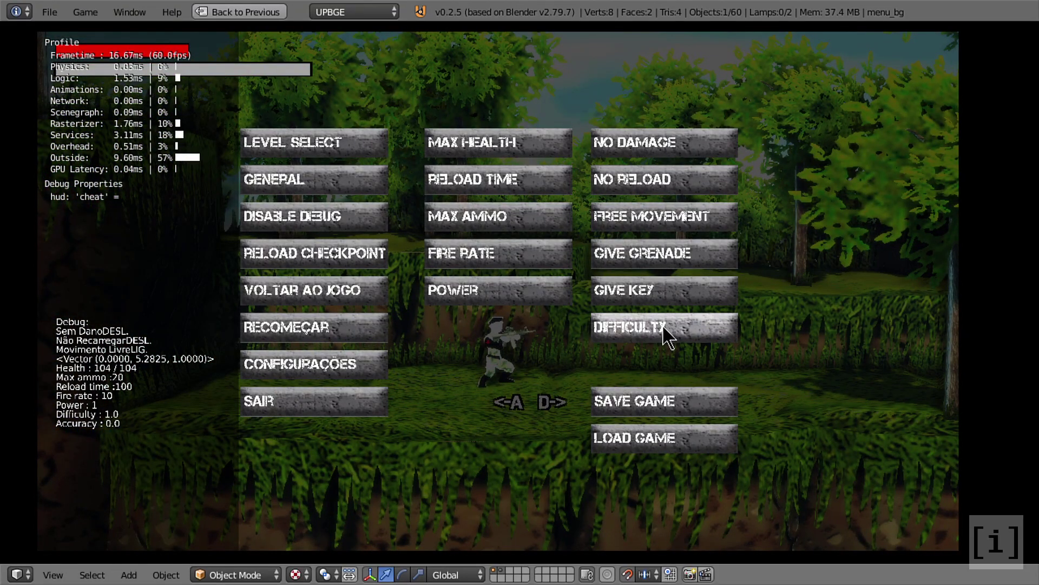
pyautogui.click(665, 329)
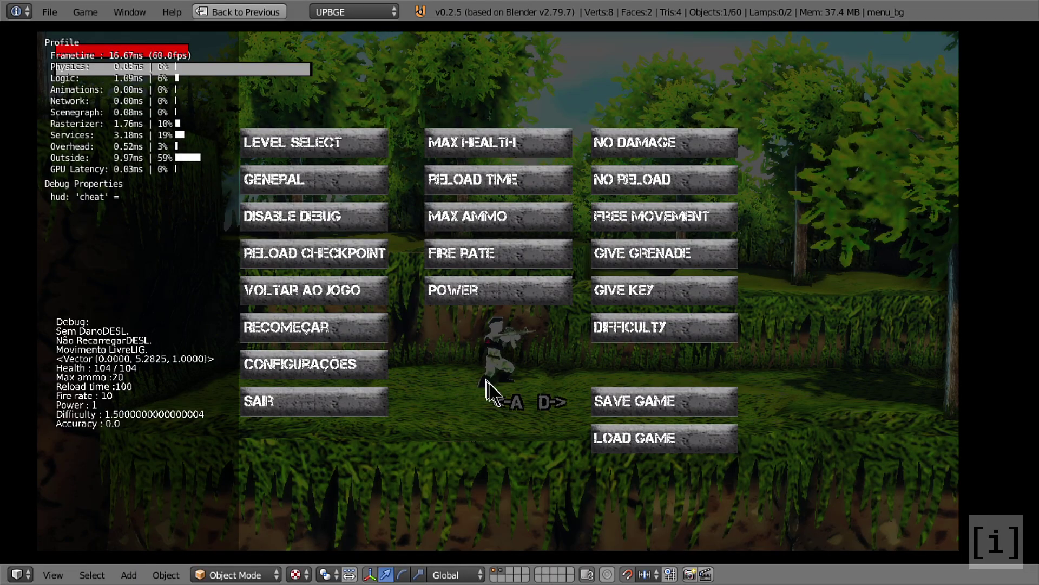
pyautogui.press('Escape')
# Run the soldier right through the jungle and jump up the ledge
pyautogui.press('d')
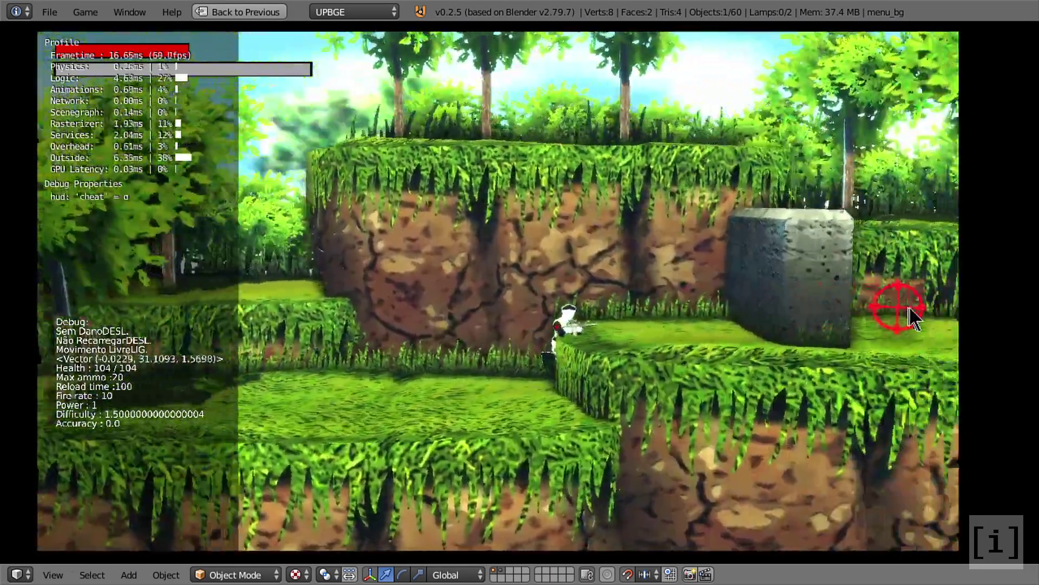
pyautogui.press('d')
pyautogui.press('space')
pyautogui.press('w')
pyautogui.press('d')
pyautogui.press('d')
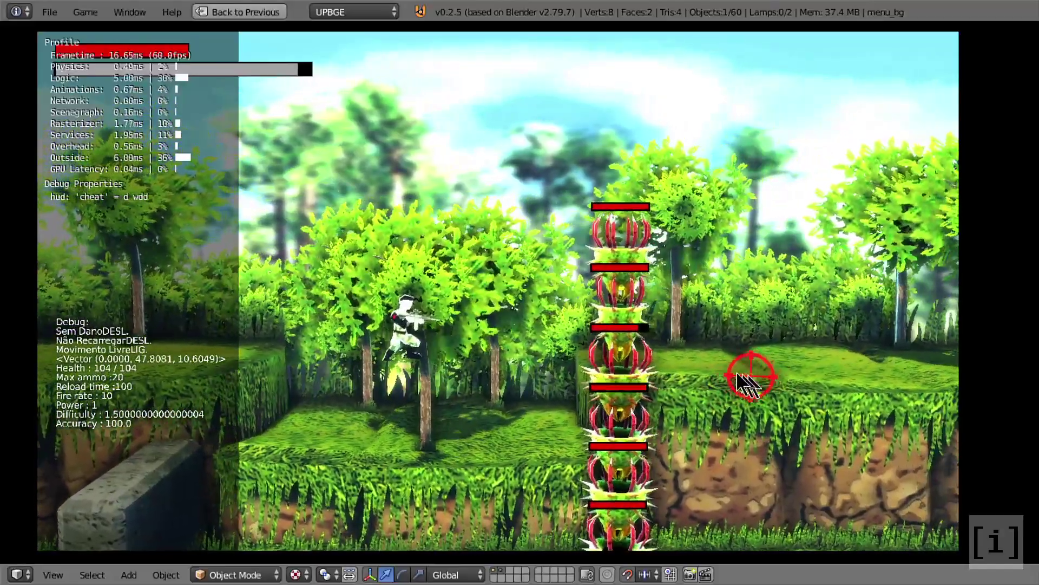
# Reposition with the cheat menu and reach the exit, earning 9 medals and 7 points
pyautogui.press('Escape')
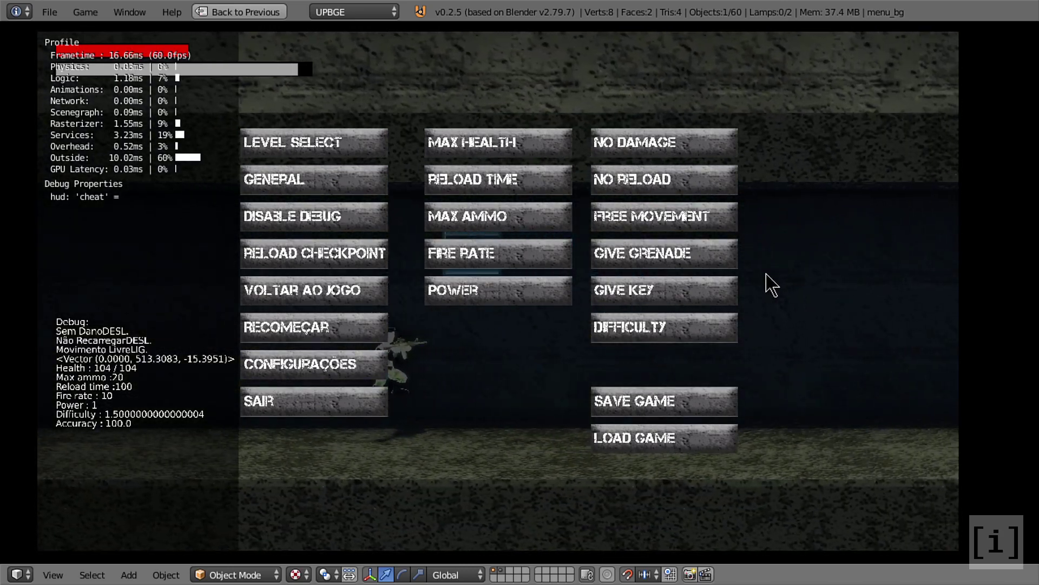
pyautogui.press('Escape')
pyautogui.press('Escape')
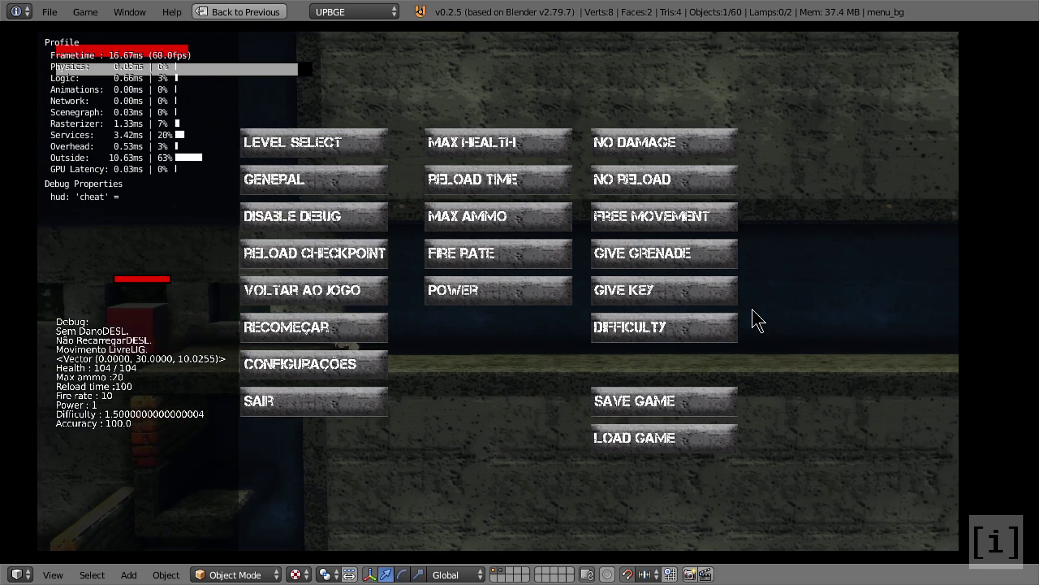
pyautogui.press('Escape')
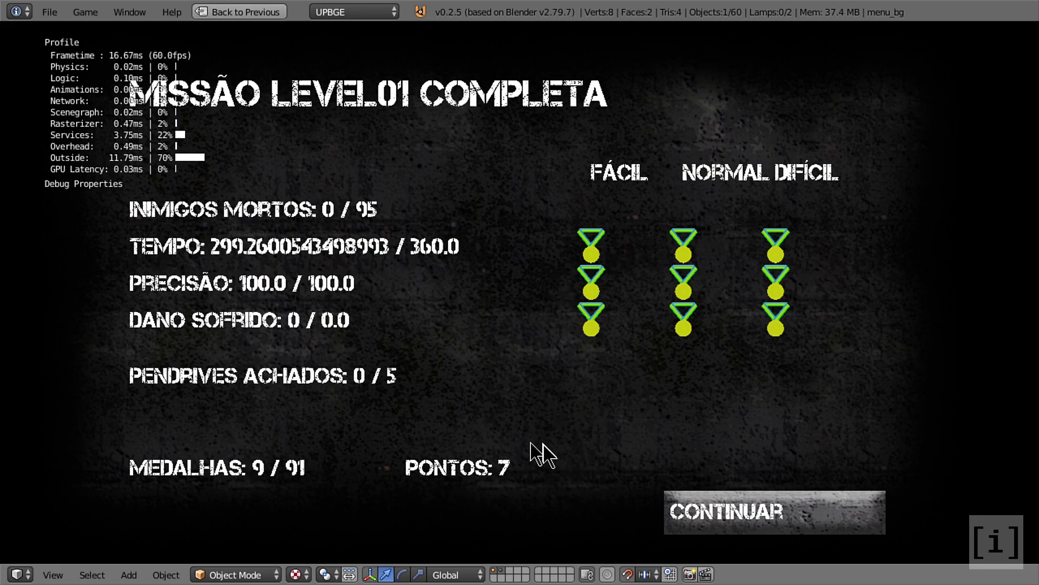
# Spend all 7 upgrade points on SAÚDE, reaching 118/200 health, and return to the main menu
pyautogui.click(777, 521)
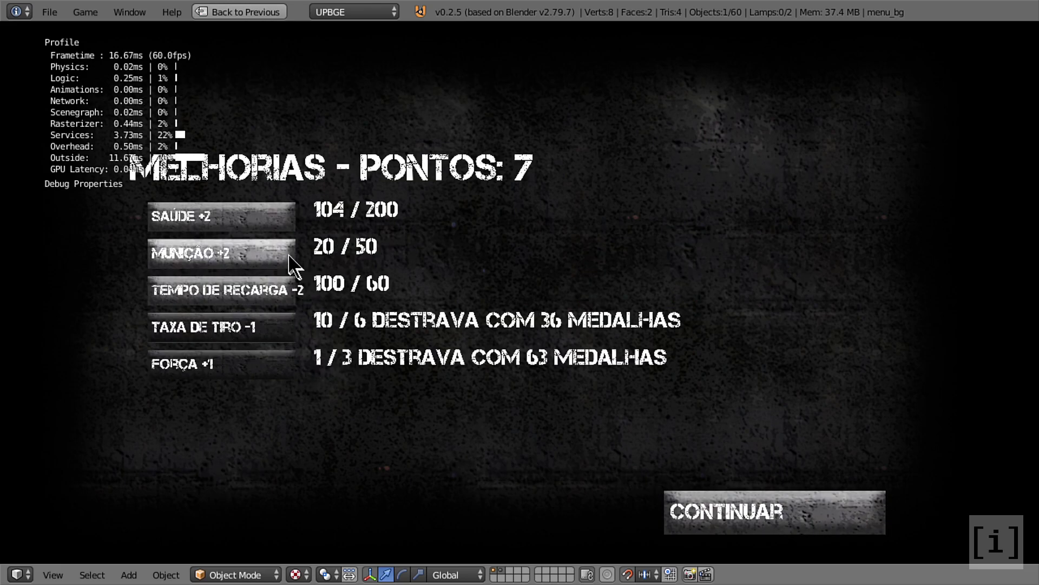
pyautogui.click(262, 221)
pyautogui.click(262, 221)
pyautogui.click(262, 221)
pyautogui.click(262, 220)
pyautogui.click(262, 221)
pyautogui.click(261, 221)
pyautogui.click(261, 221)
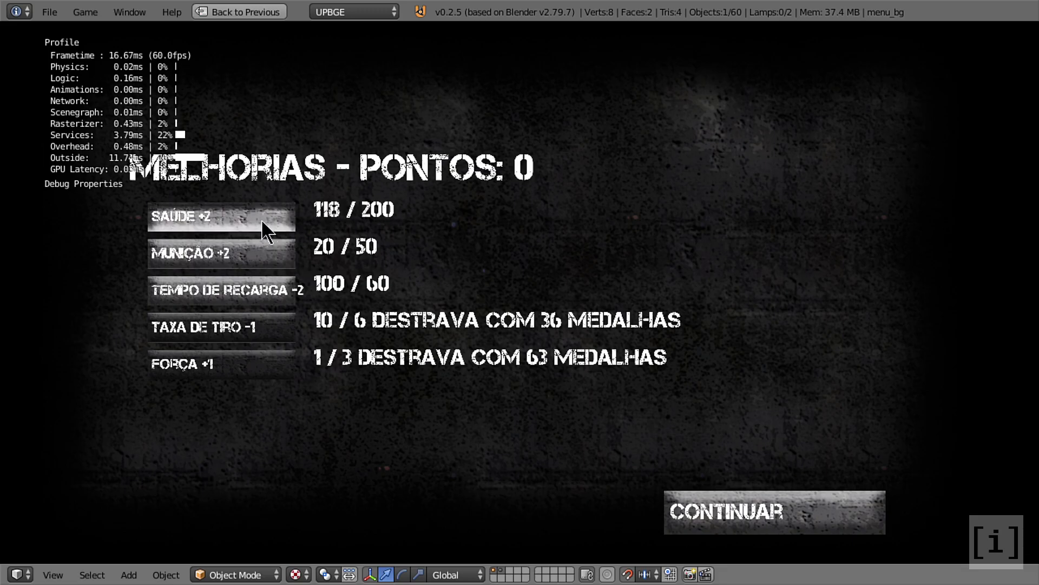
pyautogui.click(800, 498)
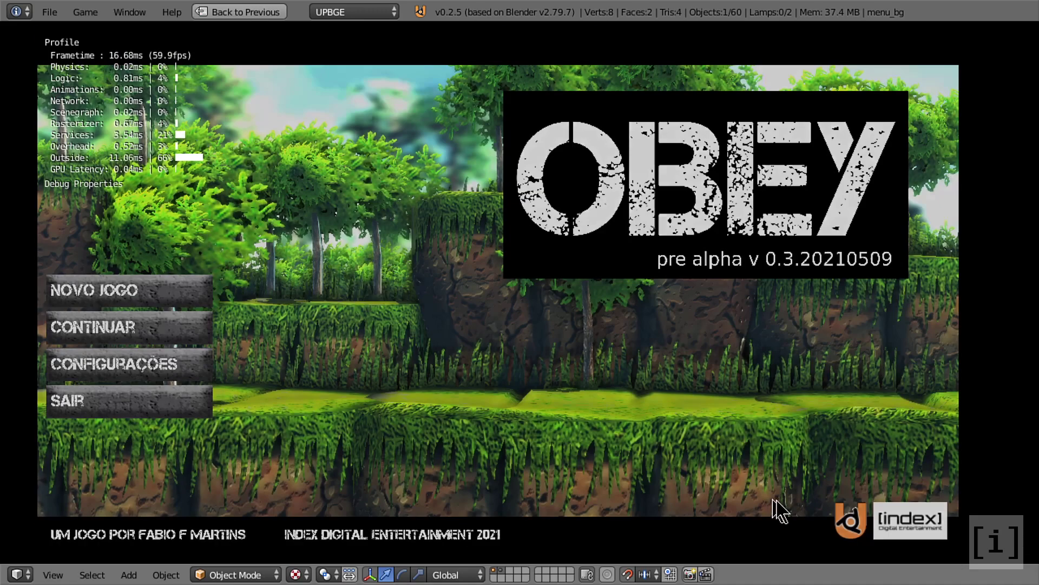
# Continue into level 01 and run the soldier right across the lower ground and ledges
pyautogui.click(71, 330)
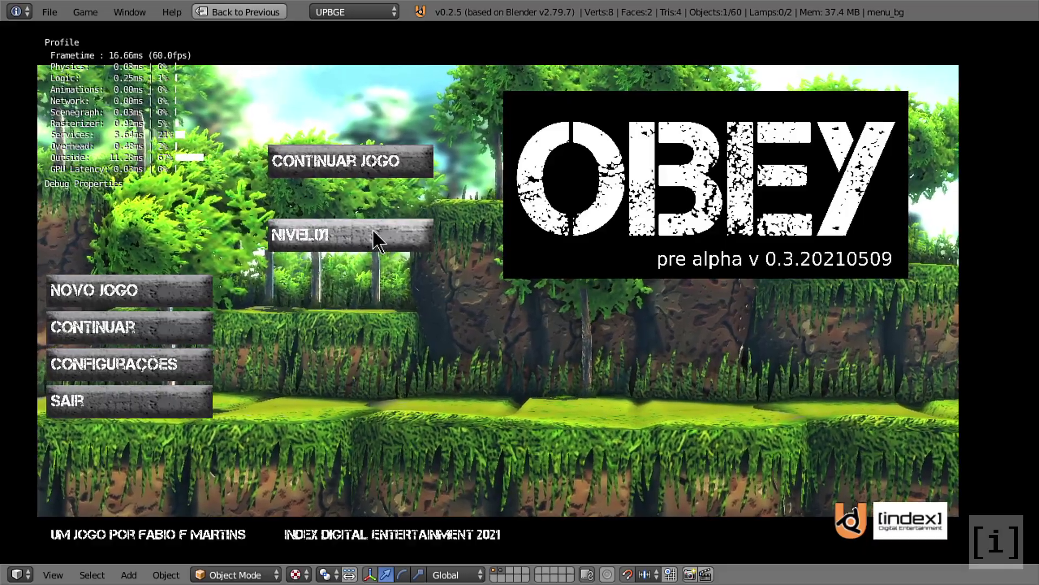
pyautogui.click(394, 243)
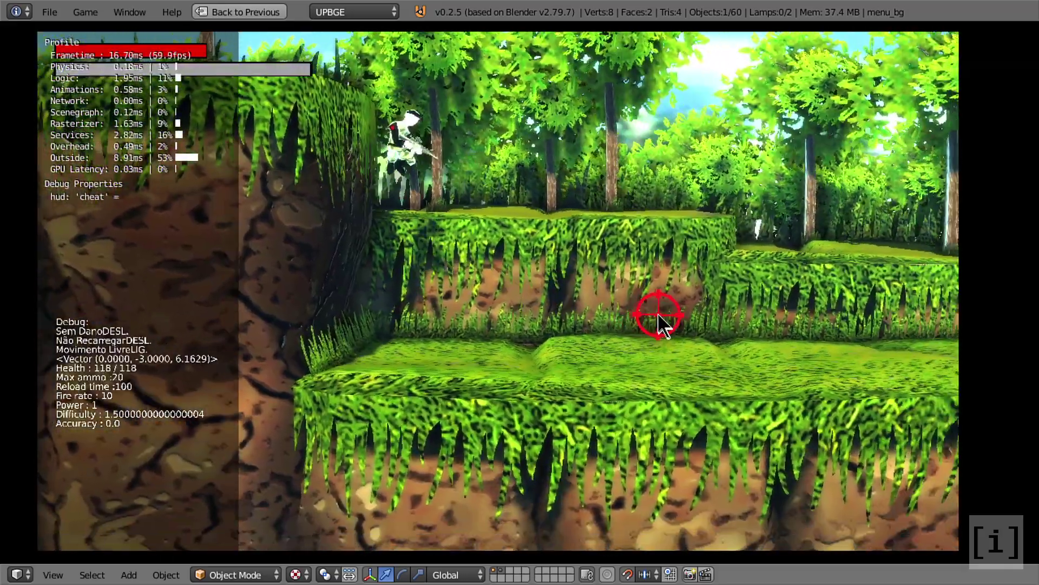
pyautogui.press('d')
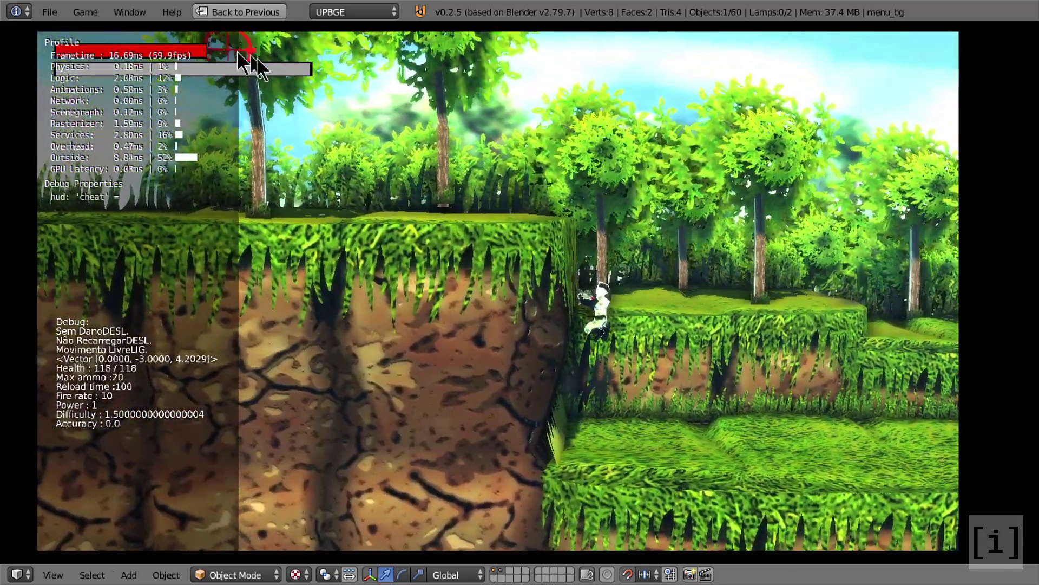
pyautogui.press('s')
pyautogui.press('d')
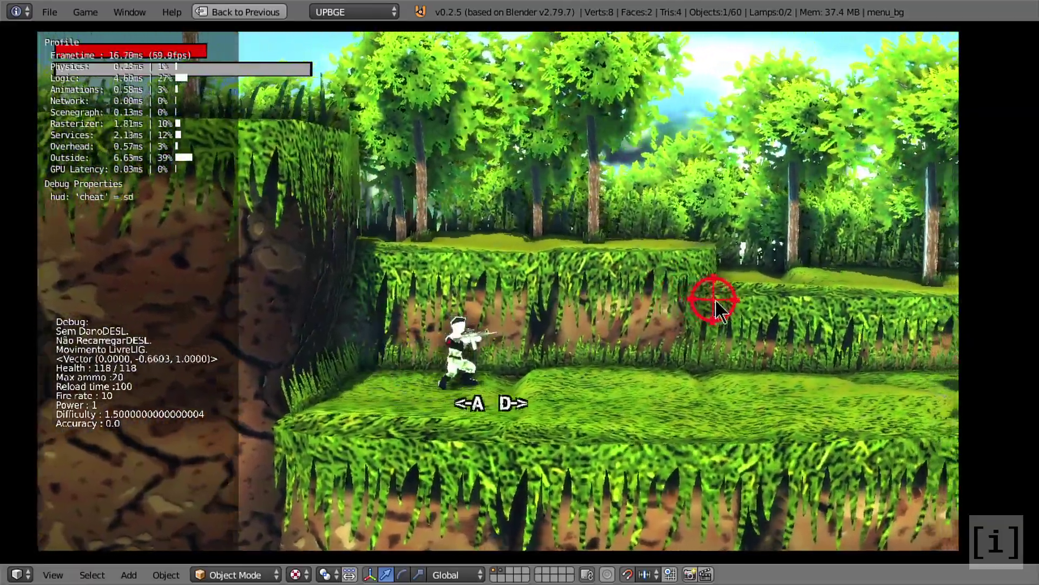
pyautogui.press('o')
pyautogui.press('w')
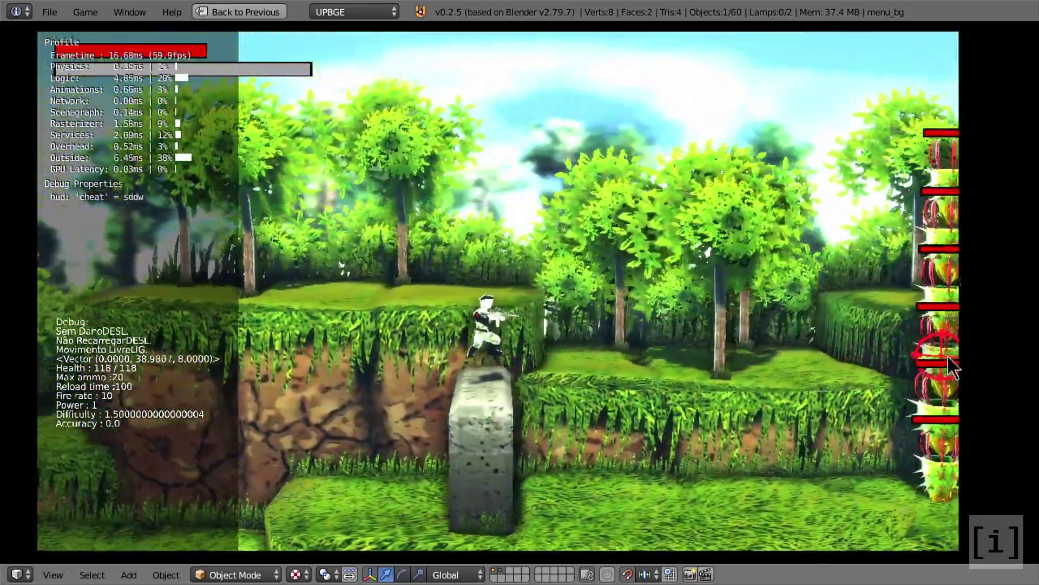
# In the cheat menu, raise power from 1 to 2 and cycle difficulty back to 0.8
pyautogui.press('n')
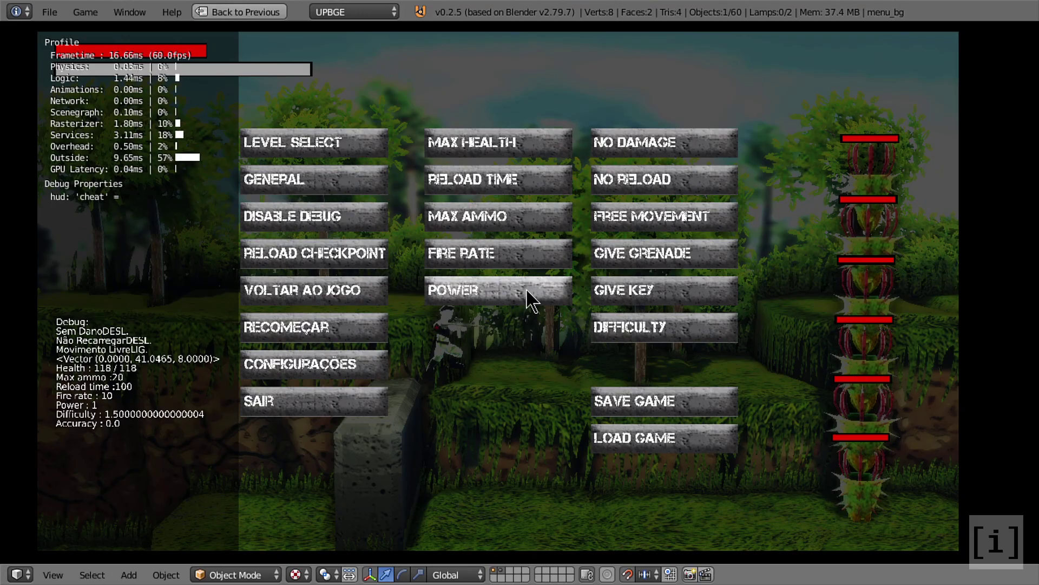
pyautogui.click(528, 300)
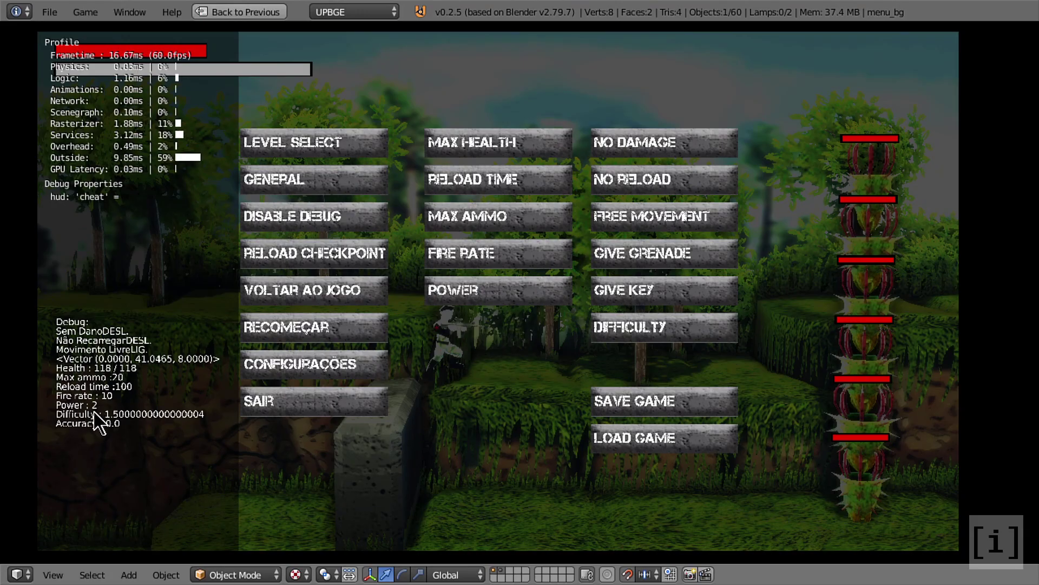
pyautogui.press('d')
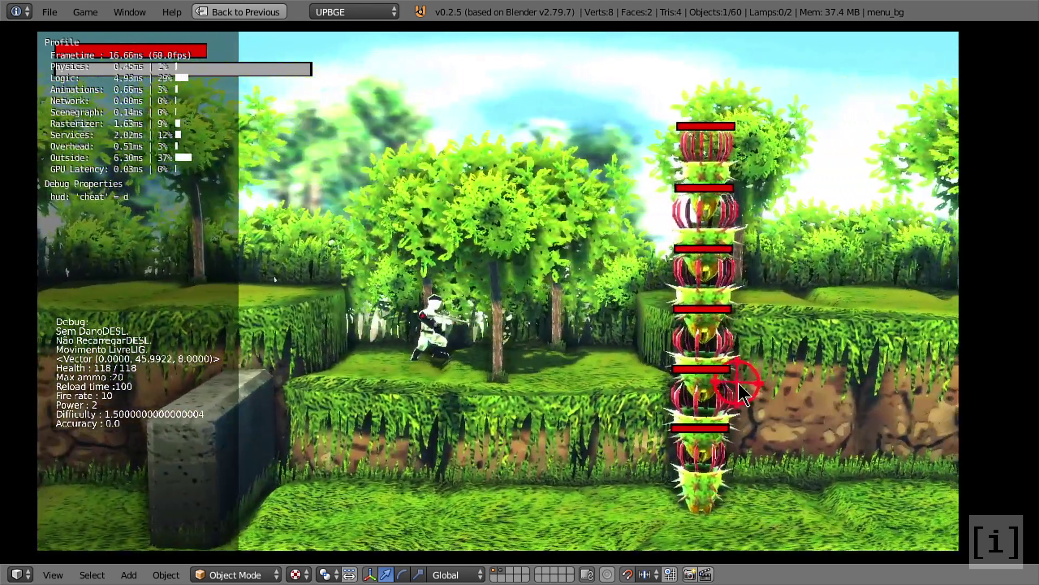
pyautogui.press('o')
pyautogui.press('w')
pyautogui.press('n')
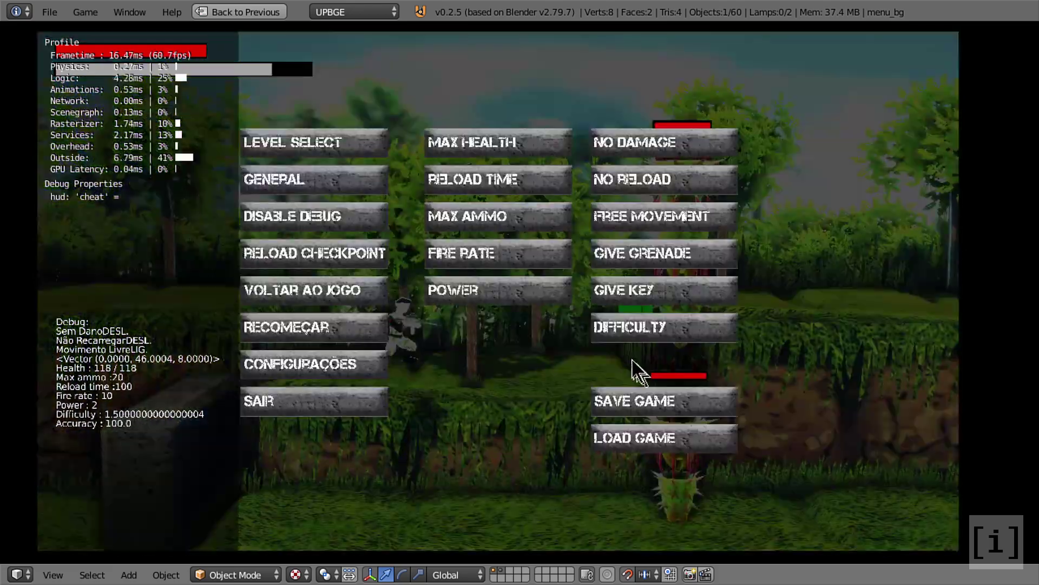
pyautogui.click(657, 339)
pyautogui.click(657, 338)
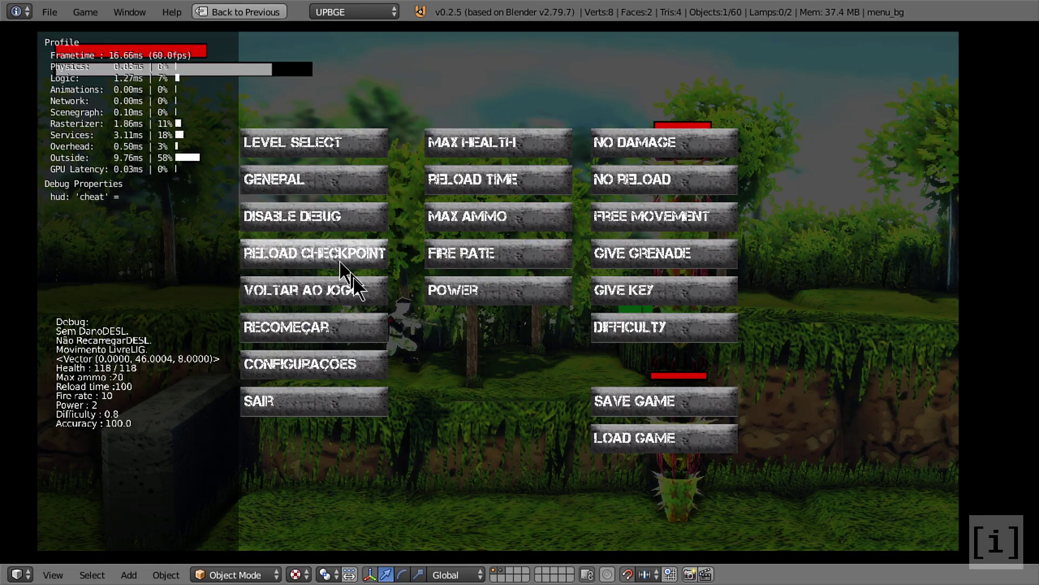
# Restart level 01 from the last checkpoint and run right onto the higher ledge
pyautogui.click(340, 332)
pyautogui.press('d')
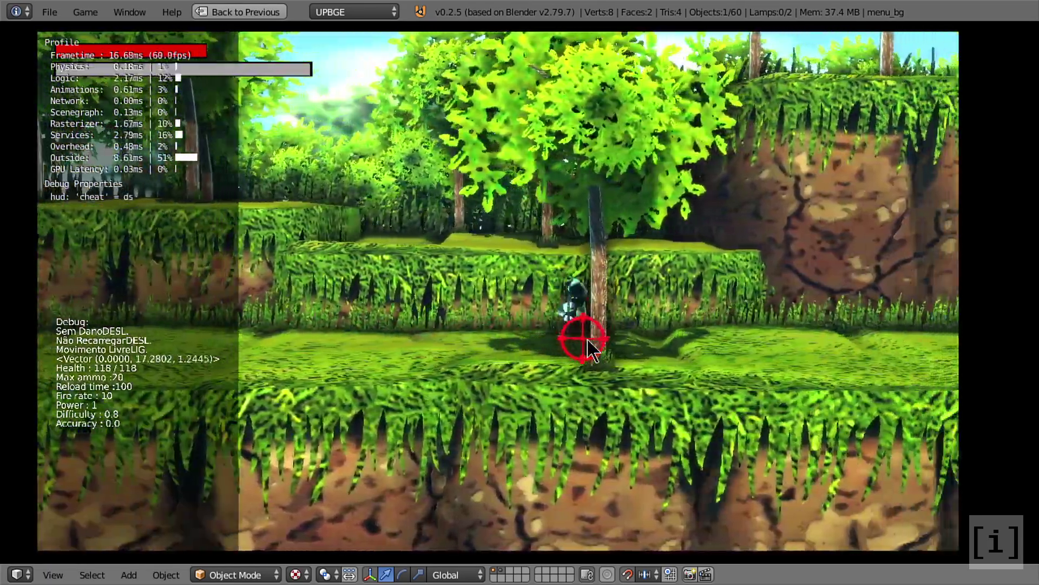
pyautogui.press('w')
pyautogui.press('d')
pyautogui.press('d')
pyautogui.press('d')
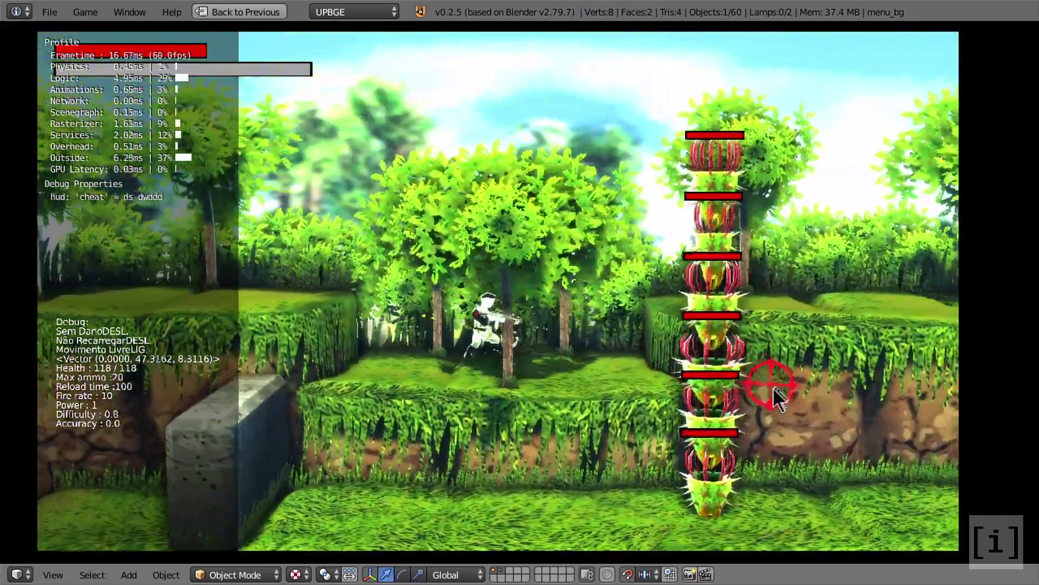
pyautogui.press('Escape')
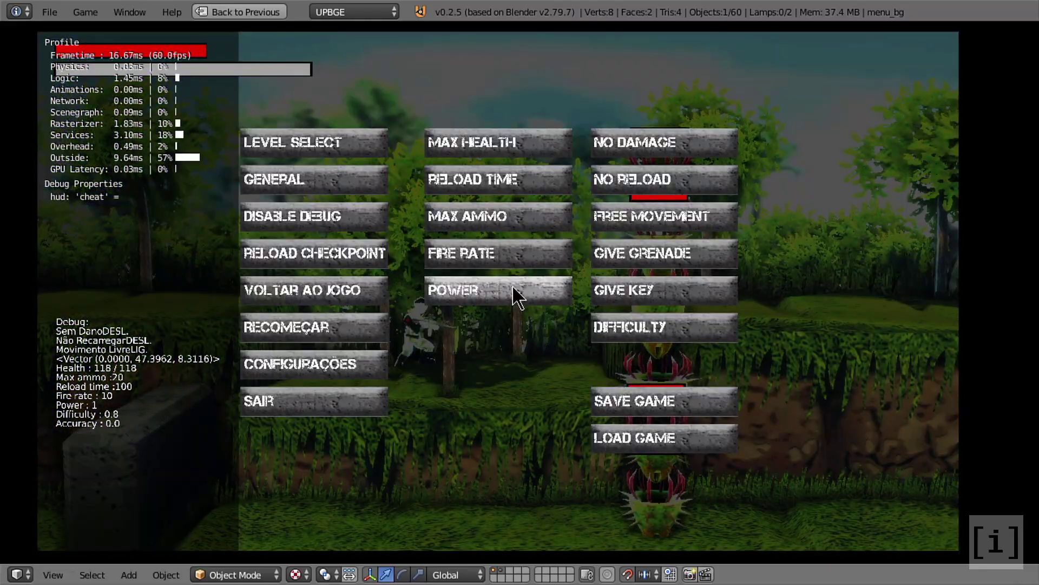
pyautogui.press('Escape')
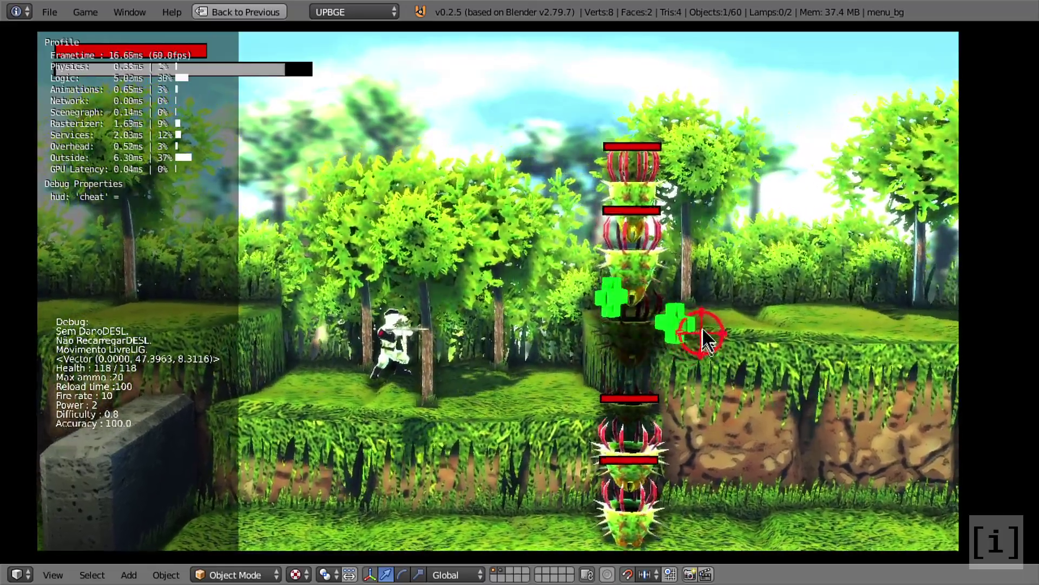
# Shoot the spiky plant, run and jump toward the cliff, and shoot the soldier on the stone ledge
pyautogui.click(691, 291)
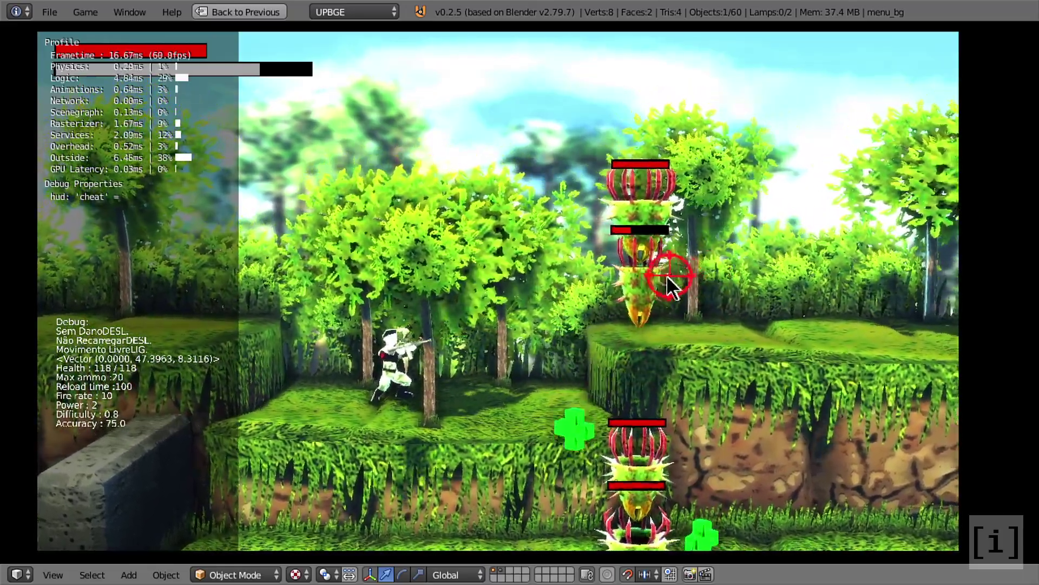
pyautogui.click(696, 283)
pyautogui.press('d')
pyautogui.press('s')
pyautogui.press('d')
pyautogui.press('d')
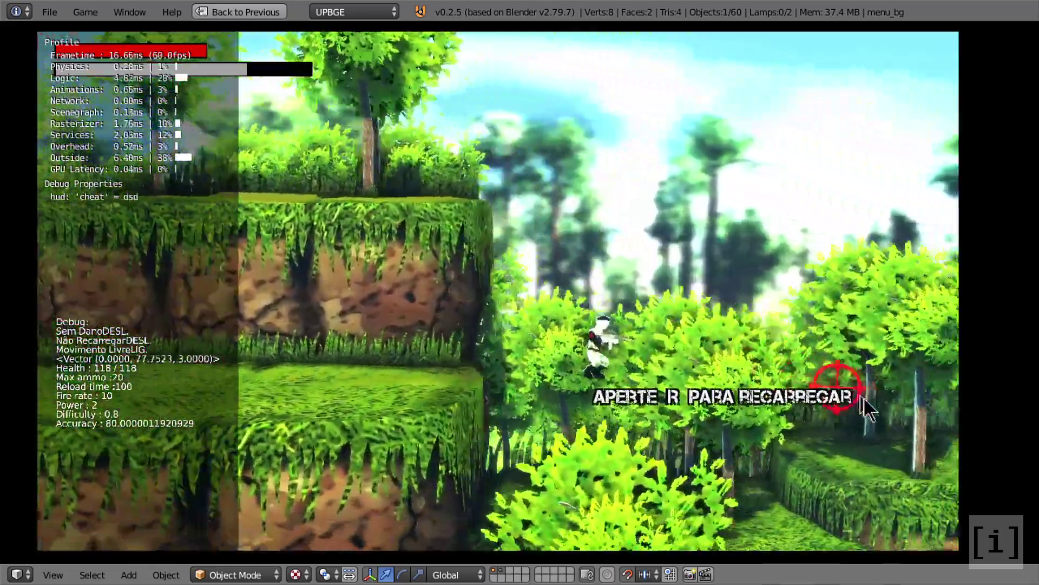
pyautogui.press('s')
pyautogui.press('d')
pyautogui.press('w')
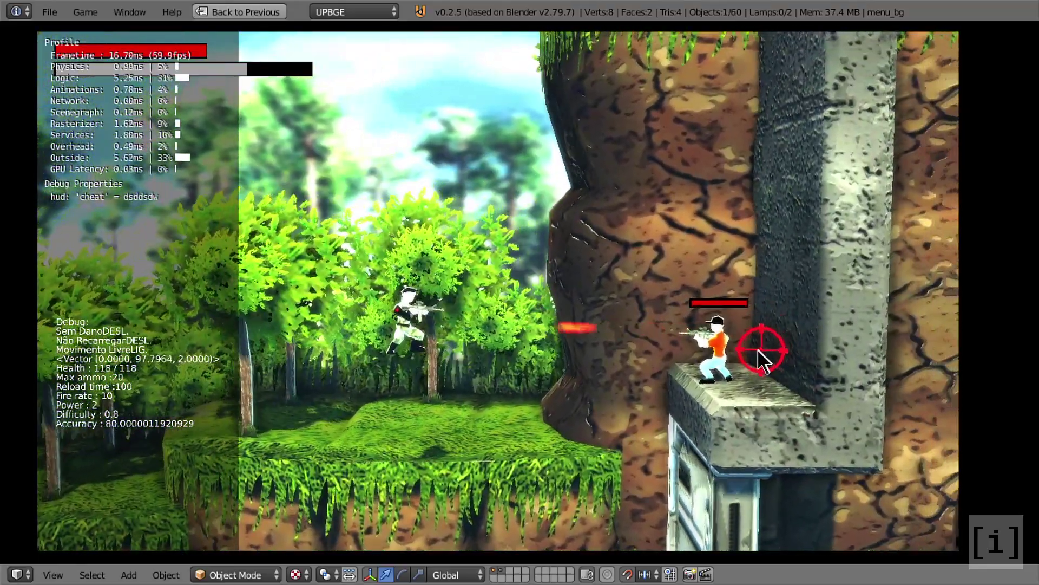
pyautogui.click(783, 376)
# Turn on NO DAMAGE and NO RELOAD cheats, then shoot the soldier on the ledge
pyautogui.press('Escape')
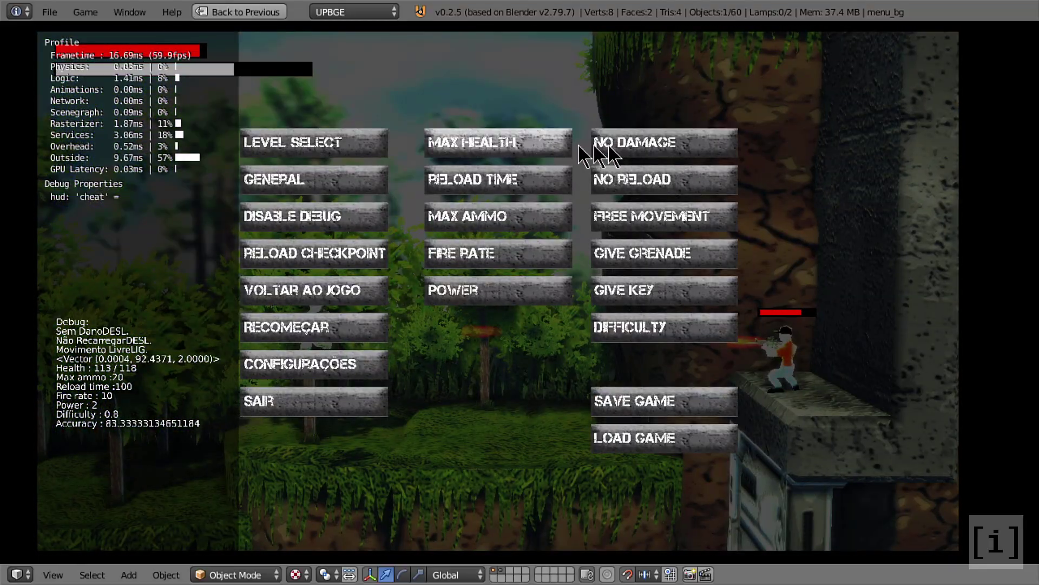
pyautogui.click(655, 139)
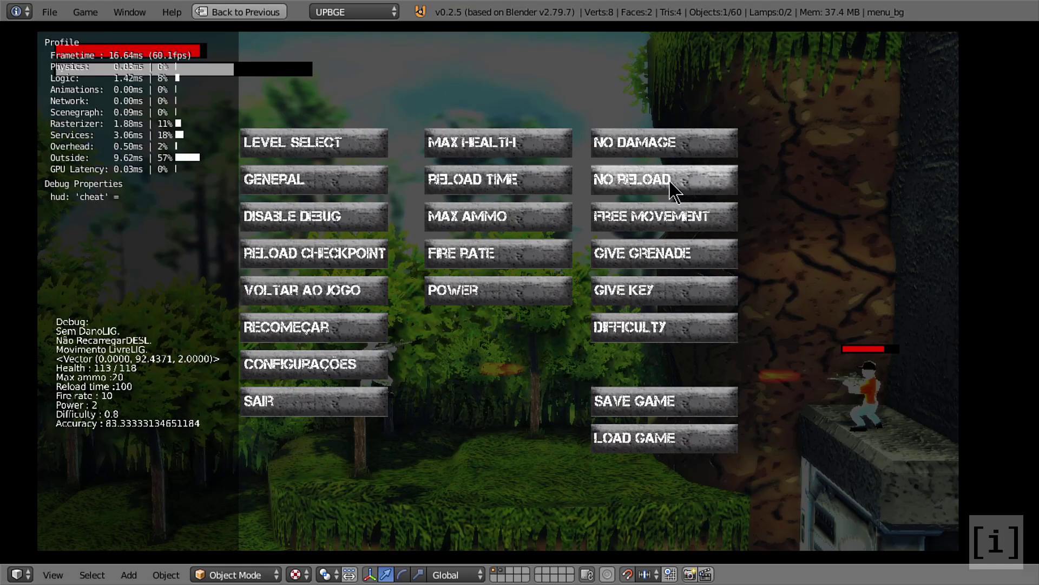
pyautogui.click(671, 187)
pyautogui.press('d')
pyautogui.click(697, 379)
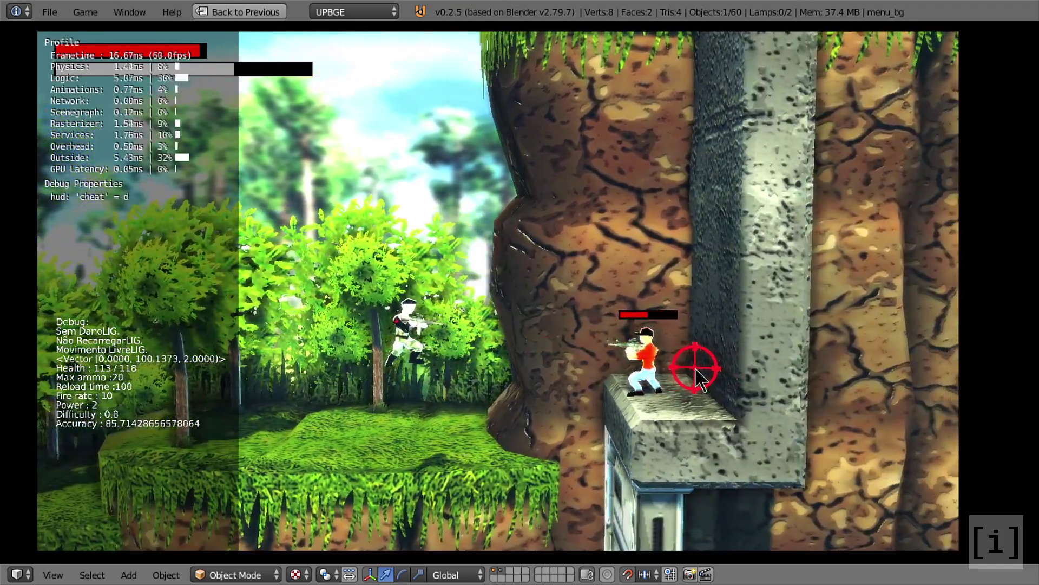
# Raise power to 3 in the cheat menu, then shoot the plant and the soldier ahead
pyautogui.press('Escape')
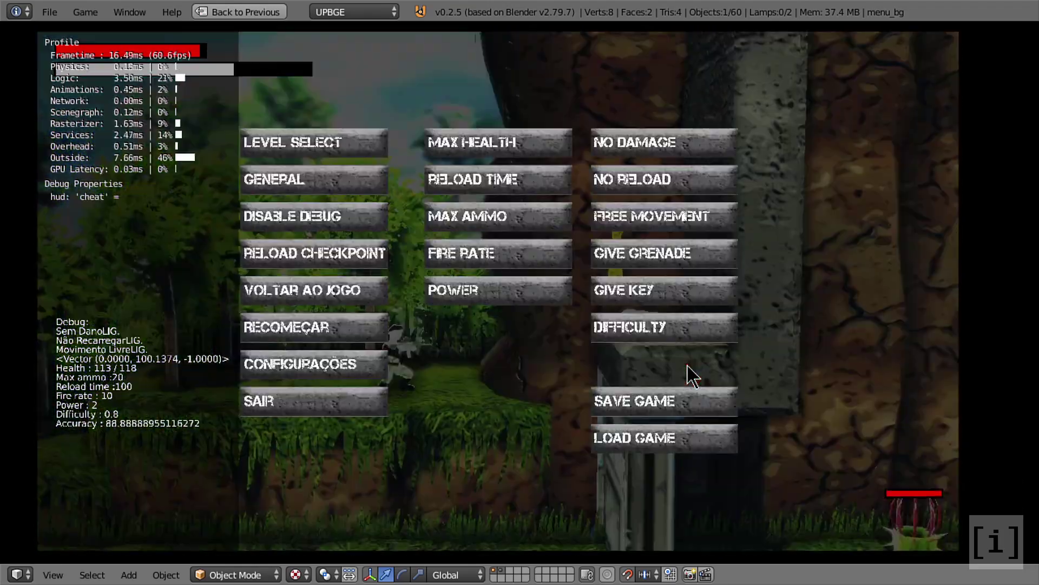
pyautogui.click(519, 308)
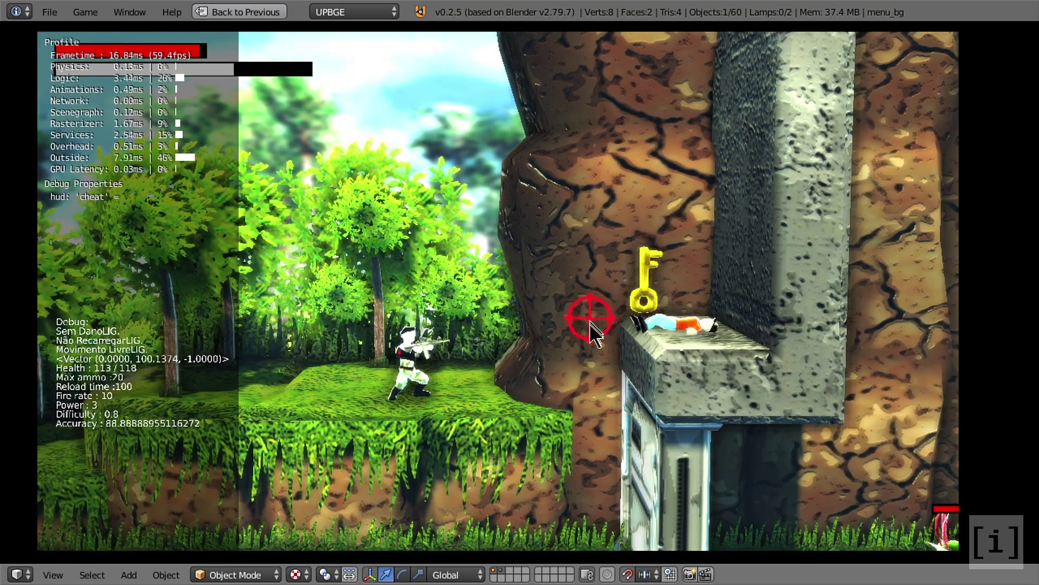
pyautogui.press('d')
pyautogui.press('s')
pyautogui.press('d')
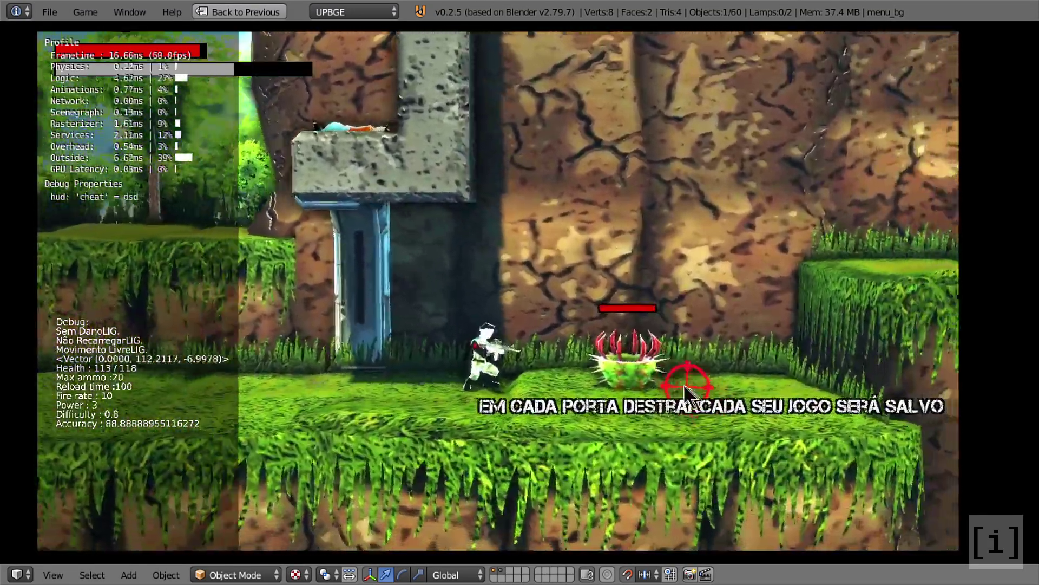
pyautogui.click(687, 390)
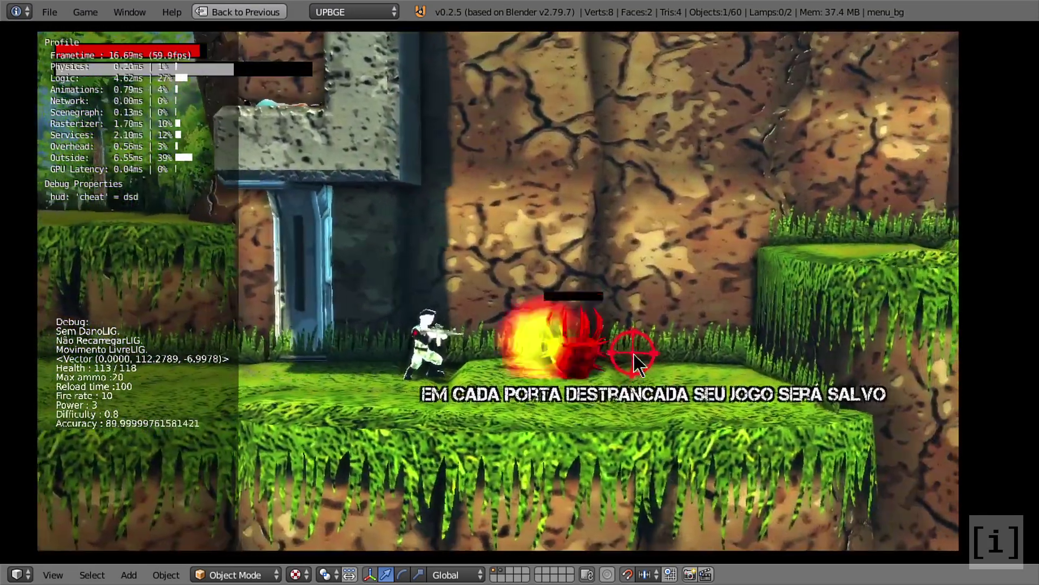
pyautogui.press('w')
pyautogui.press('d')
pyautogui.press('d')
pyautogui.press('w')
pyautogui.click(746, 413)
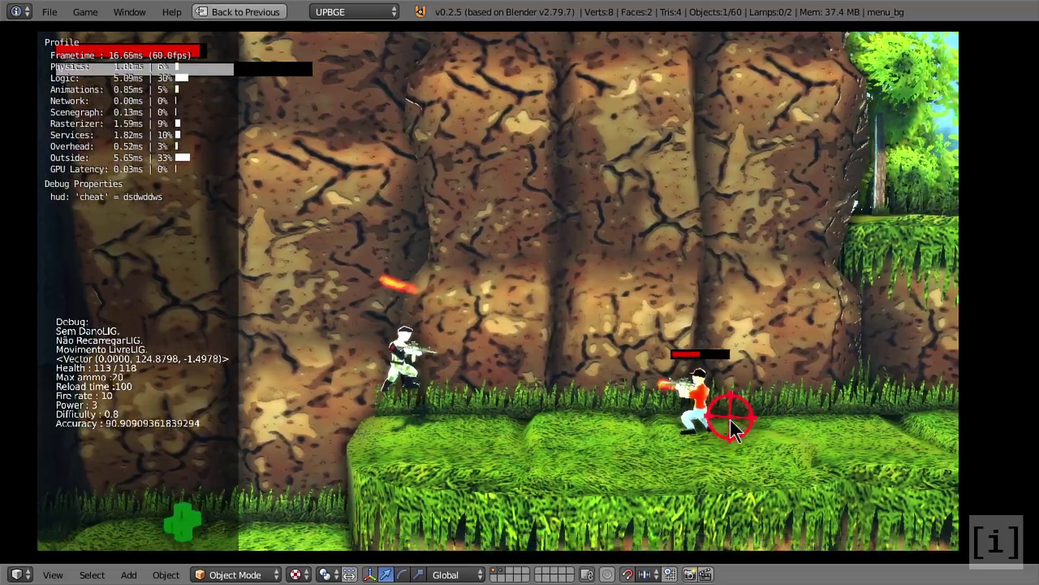
# Run right shooting the next enemy soldier, then reopen the cheat menu
pyautogui.press('s')
pyautogui.press('d')
pyautogui.click(858, 386)
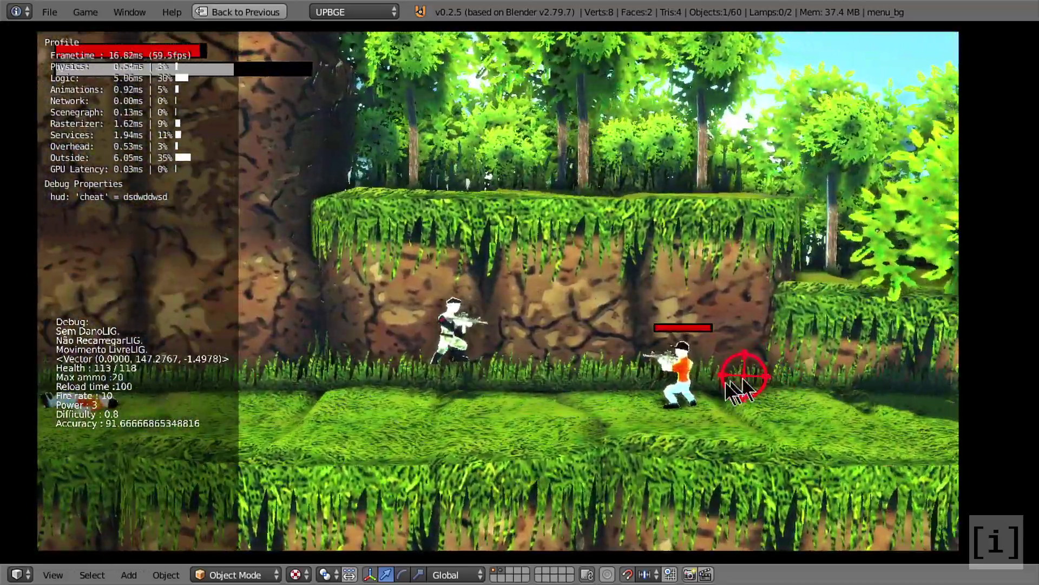
pyautogui.click(738, 373)
pyautogui.press('d')
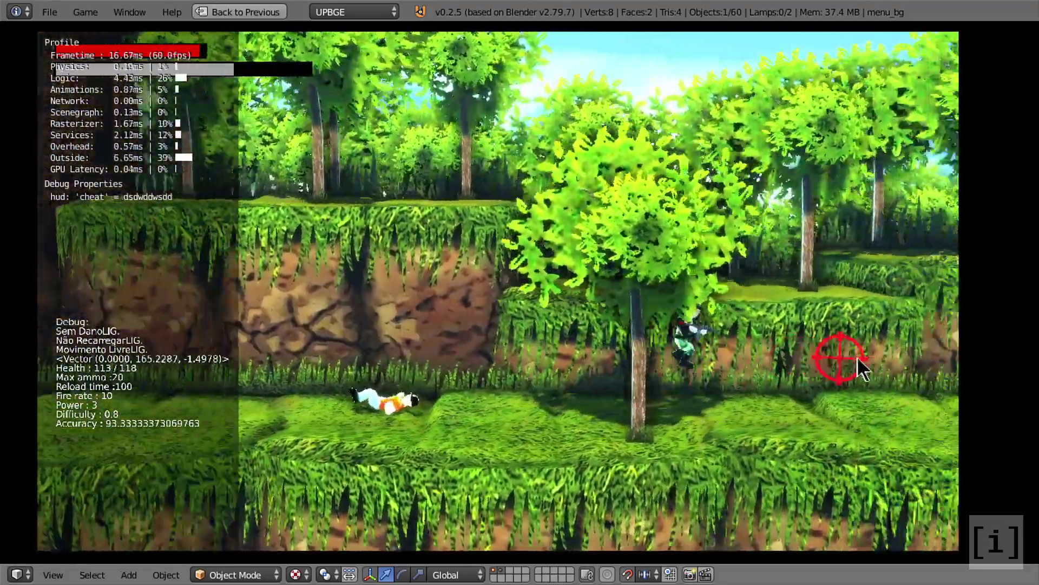
pyautogui.press('Escape')
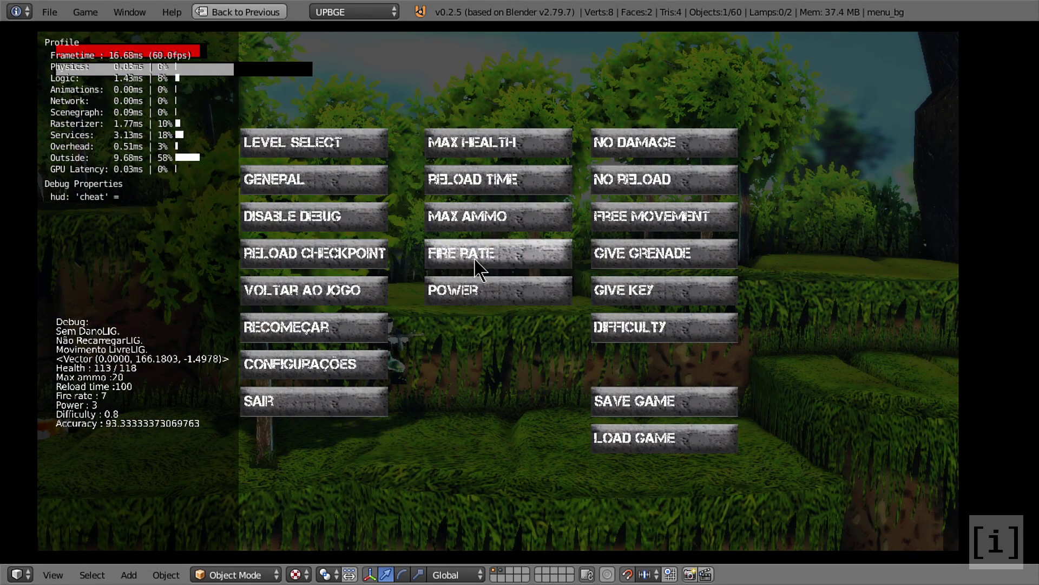
# Resume play, move the character right, then bring the cheat menu back up
pyautogui.press('Escape')
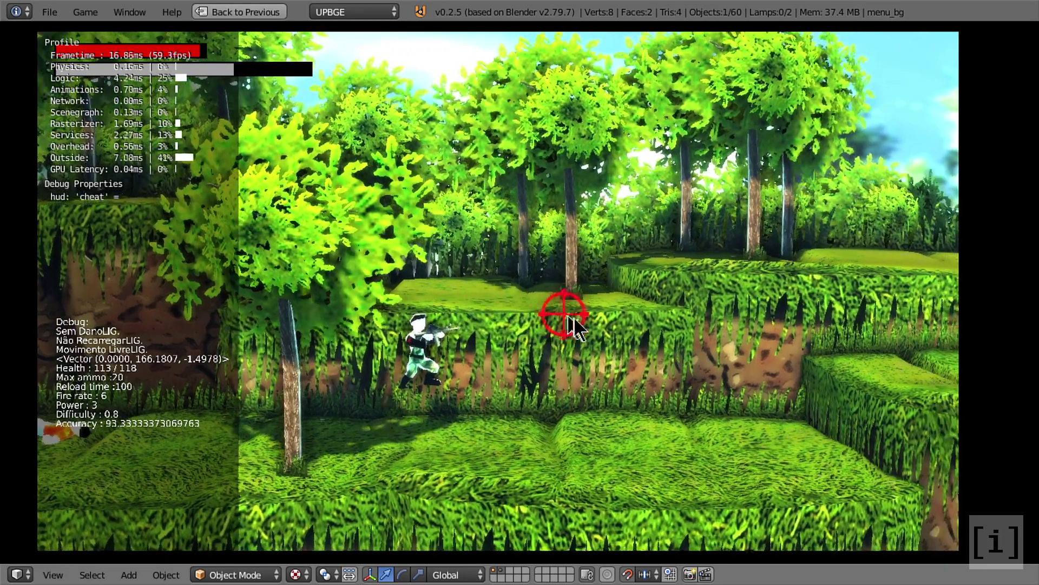
pyautogui.press('d')
pyautogui.press('w')
pyautogui.press('d')
pyautogui.press('Escape')
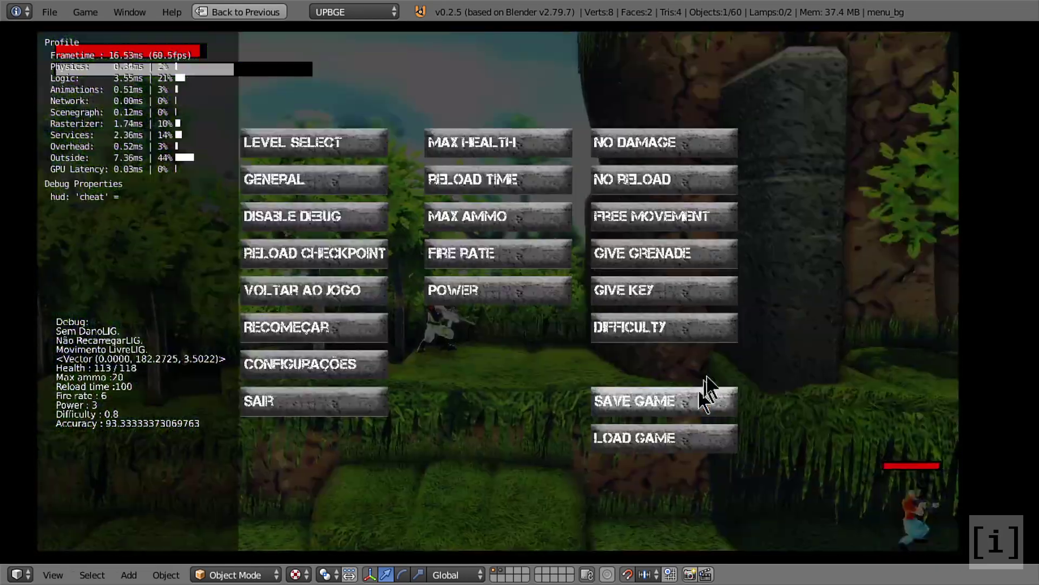
# Run and jump right, firing twice at the enemy soldier
pyautogui.press('Escape')
pyautogui.press('s')
pyautogui.press('d')
pyautogui.click(685, 407)
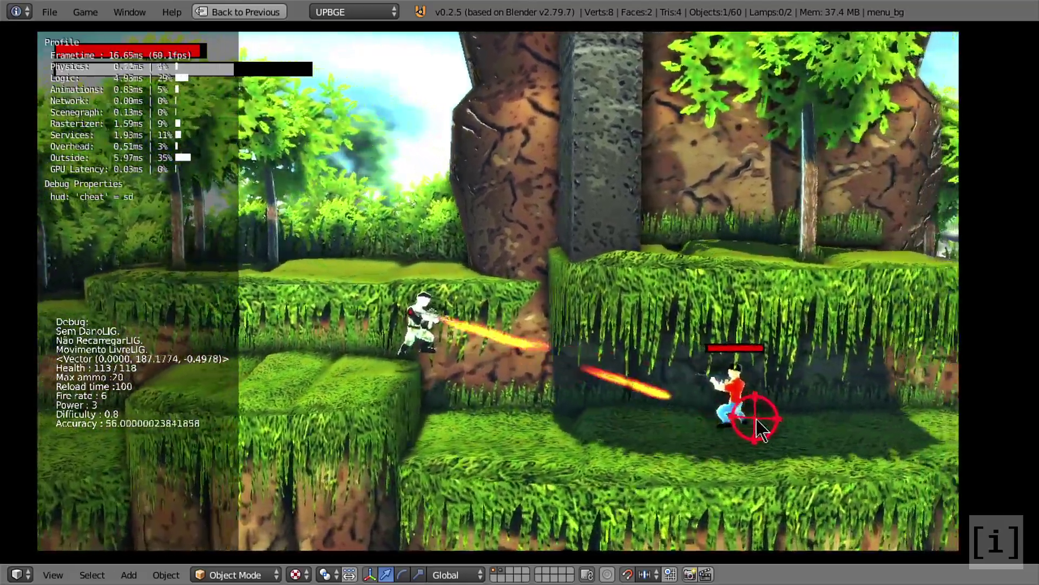
pyautogui.press('s')
pyautogui.press('d')
pyautogui.click(817, 352)
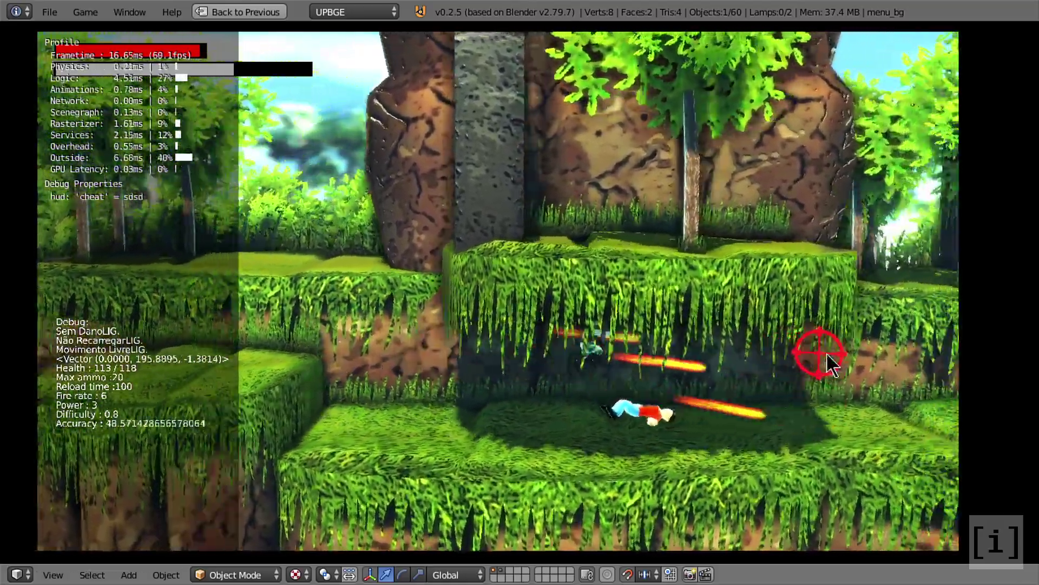
pyautogui.press('s')
pyautogui.press('w')
pyautogui.press('d')
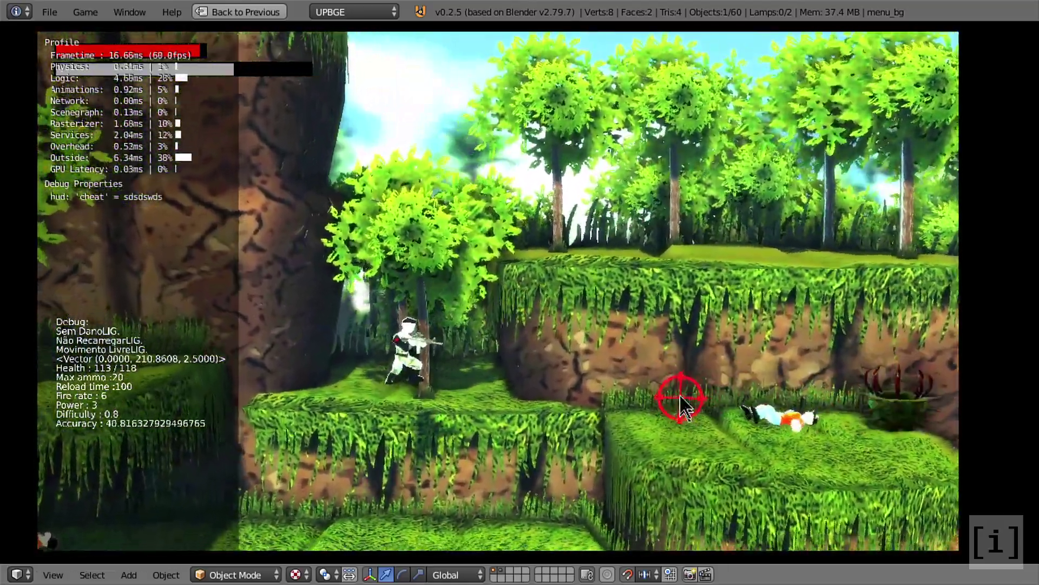
# Use the cheat menu to bring reload time to 60 and fire rate to 6, then reload
pyautogui.press('Escape')
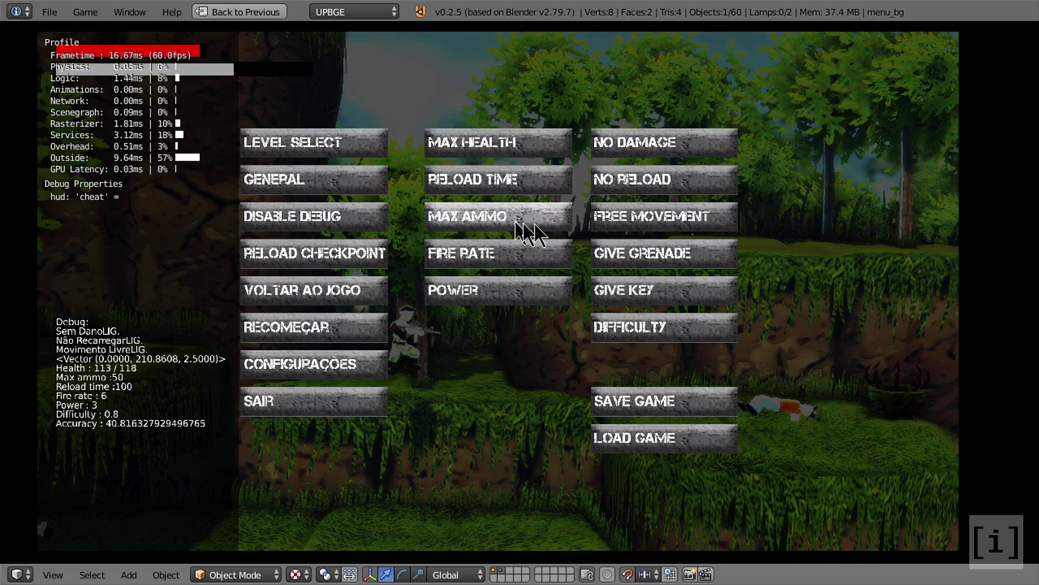
pyautogui.press('Escape')
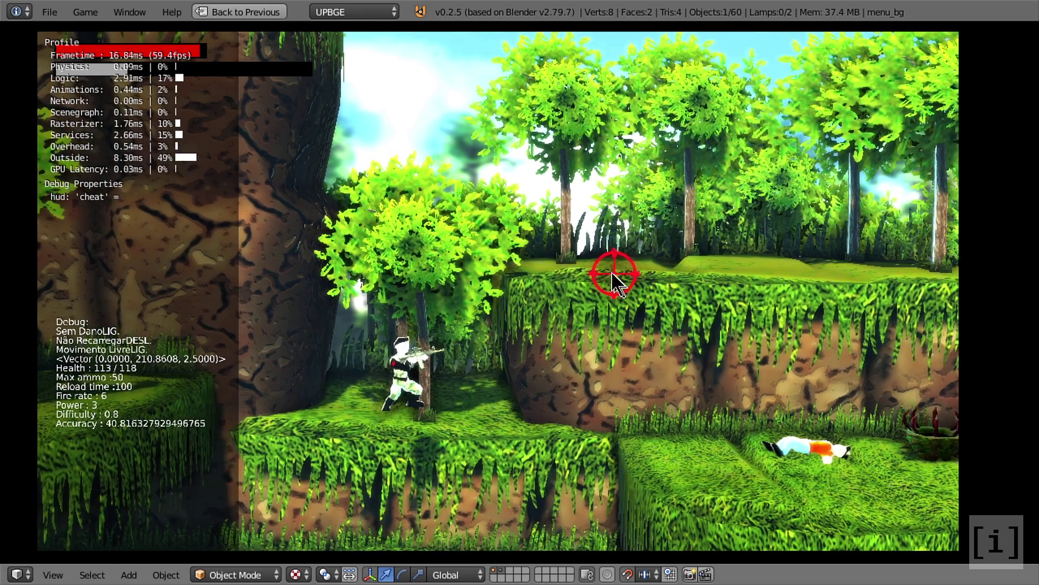
pyautogui.write('r')
pyautogui.press('Return')
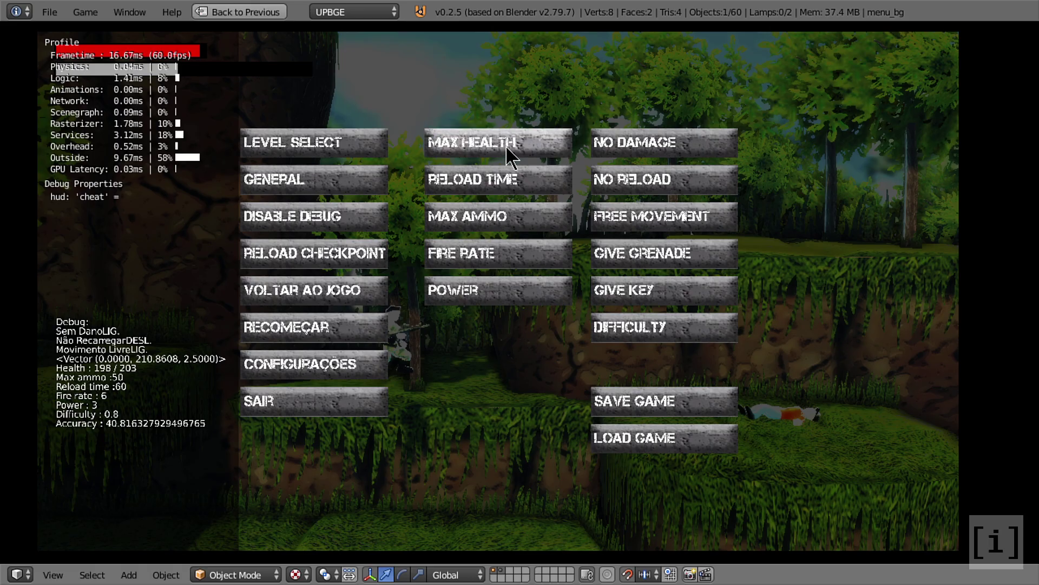
# Run and jump right, shoot the enemy ahead, then briefly open the cheat menu
pyautogui.press('d')
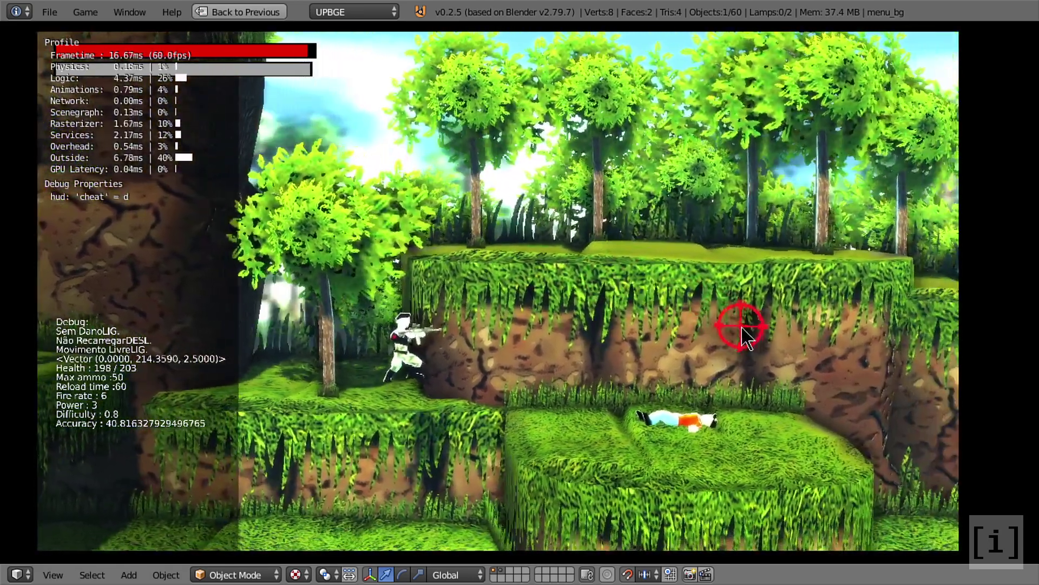
pyautogui.press('d')
pyautogui.press('d')
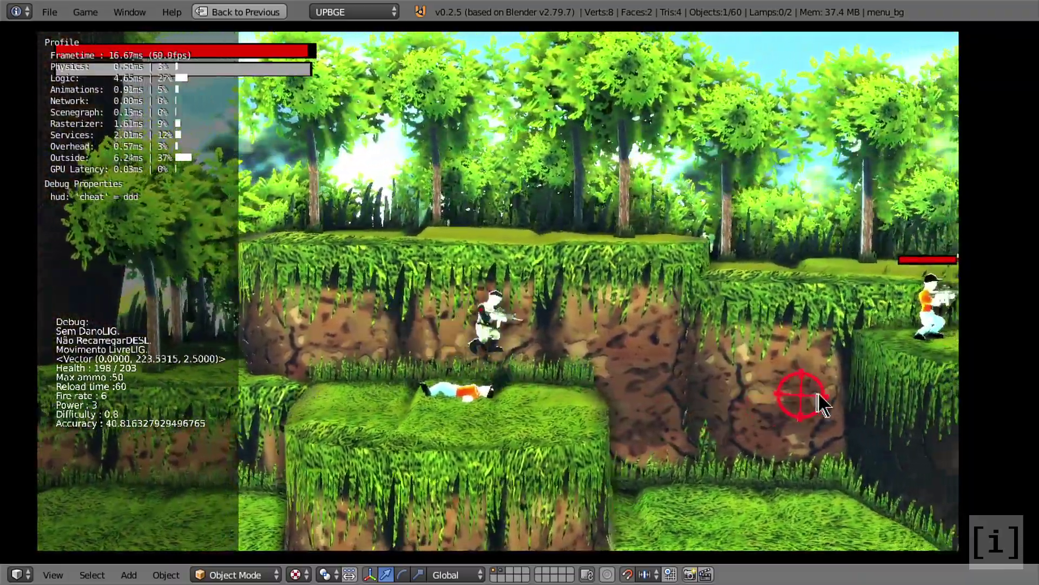
pyautogui.press('w')
pyautogui.click(704, 415)
pyautogui.press('d')
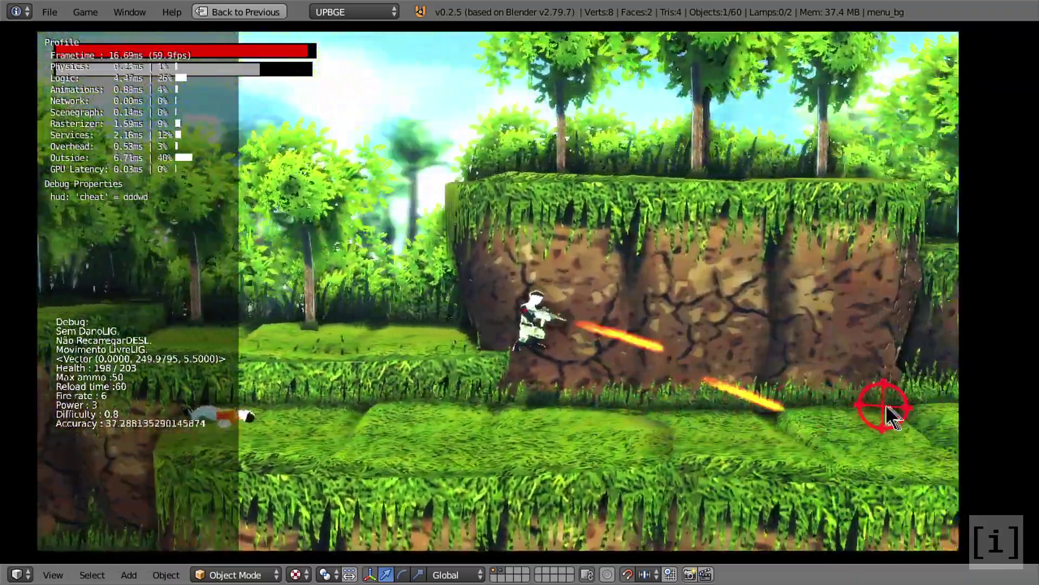
pyautogui.press('s')
pyautogui.press('d')
pyautogui.press('d')
pyautogui.press('s')
pyautogui.press('d')
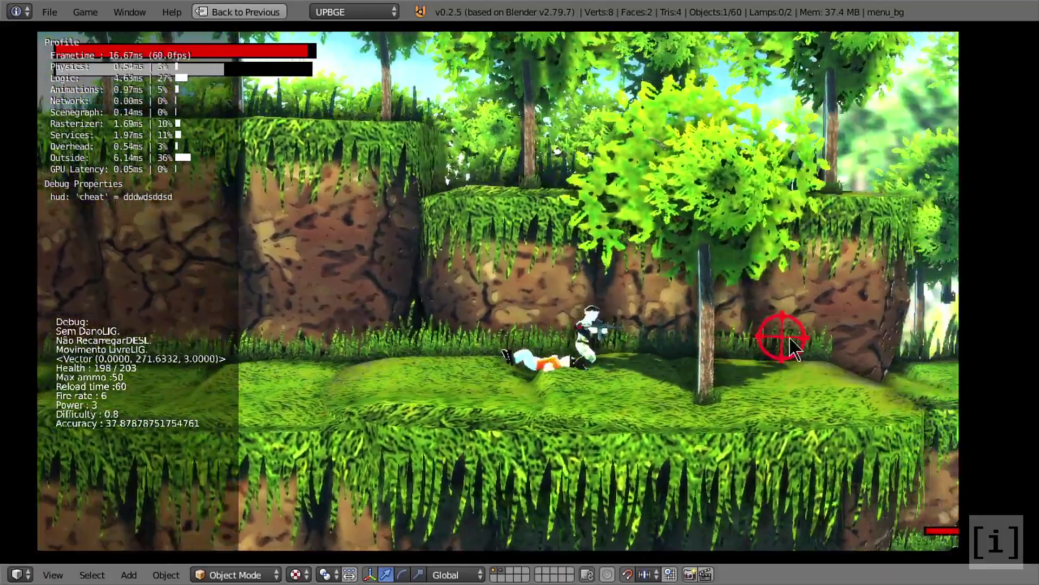
pyautogui.press('Escape')
pyautogui.press('Escape')
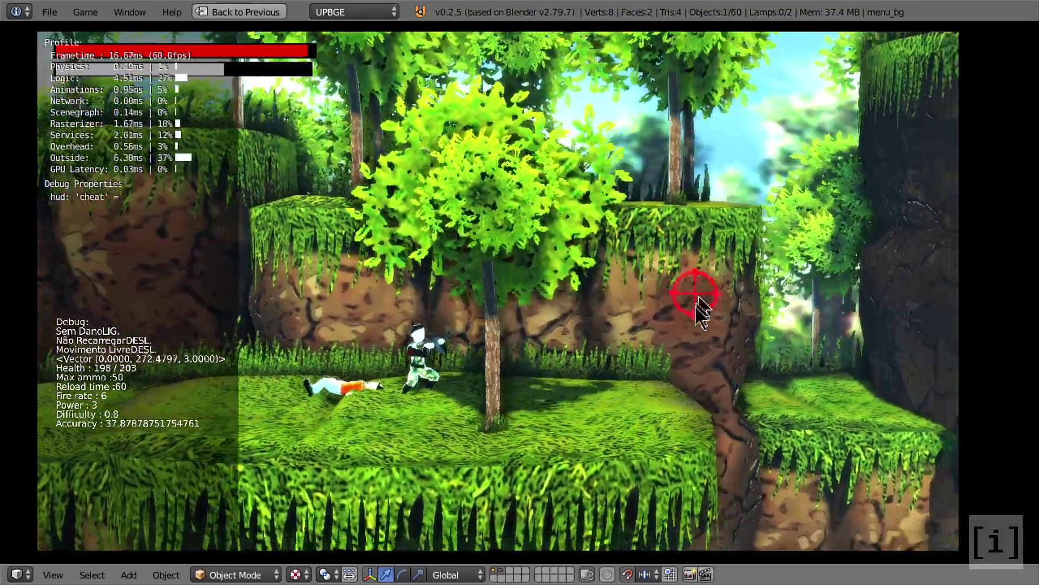
# Shoot the plant on the stone pillar, then jump past the stone block onto the ledge
pyautogui.press('d')
pyautogui.press('d')
pyautogui.press('d')
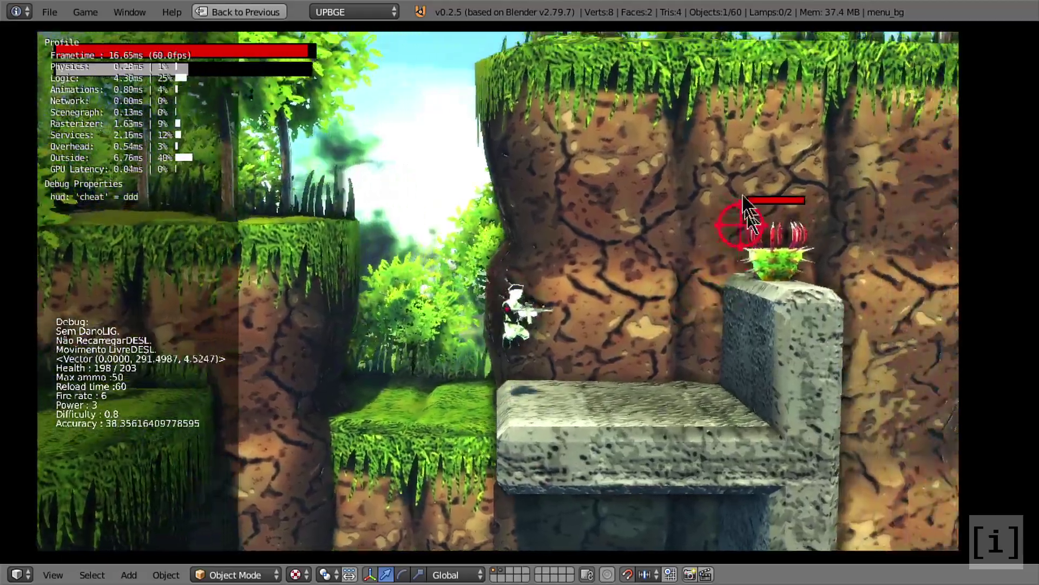
pyautogui.click(607, 255)
pyautogui.click(608, 233)
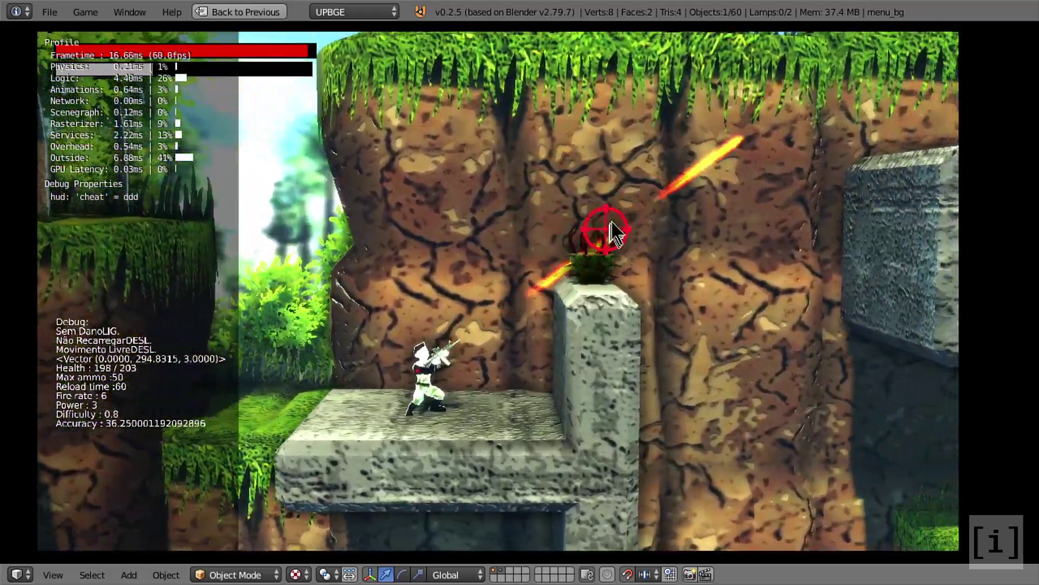
pyautogui.press('space')
pyautogui.press('d')
pyautogui.press('d')
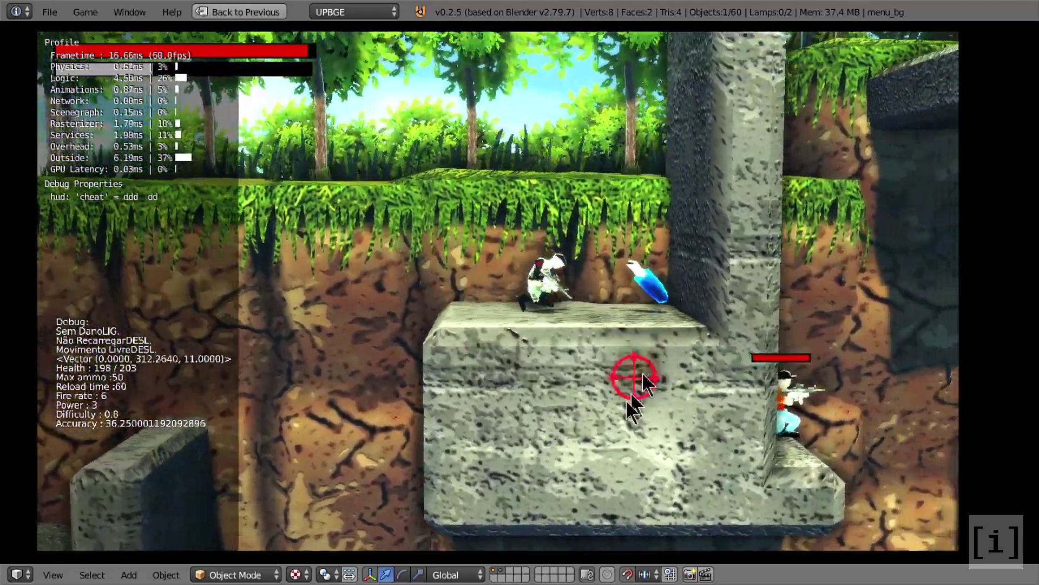
pyautogui.press('a')
pyautogui.press('d')
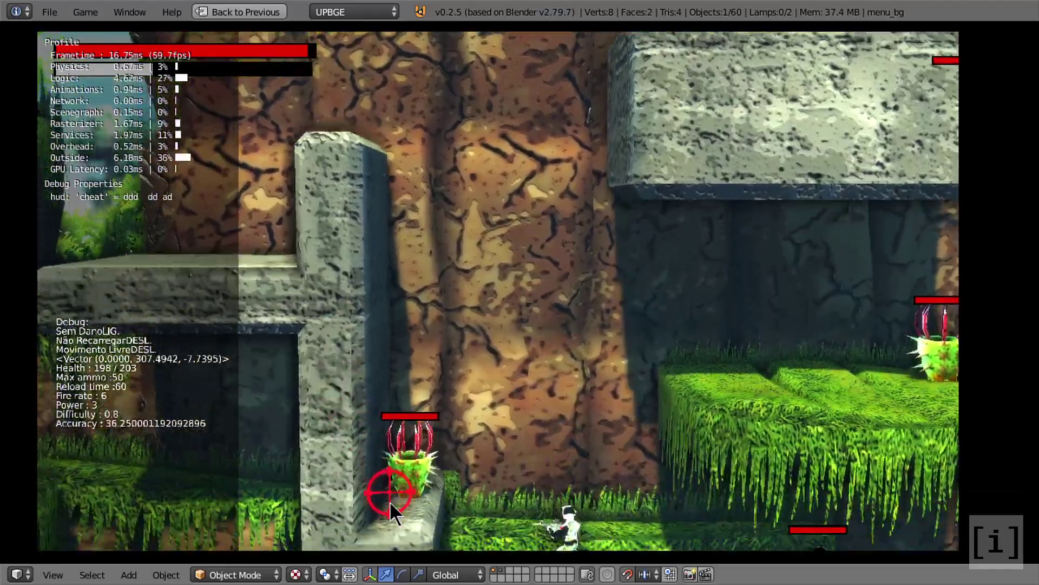
pyautogui.press('d')
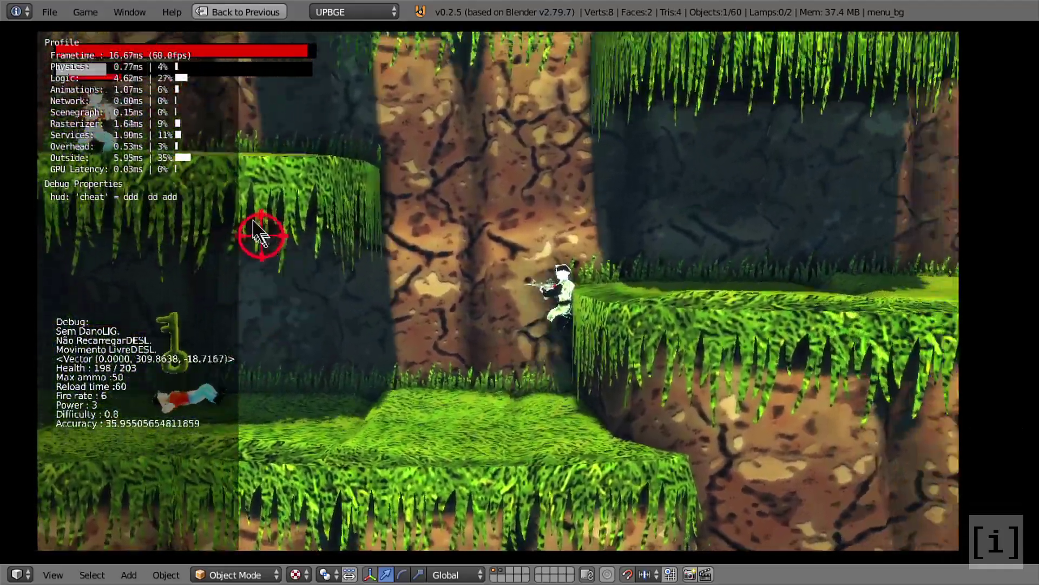
pyautogui.press('space')
pyautogui.press('a')
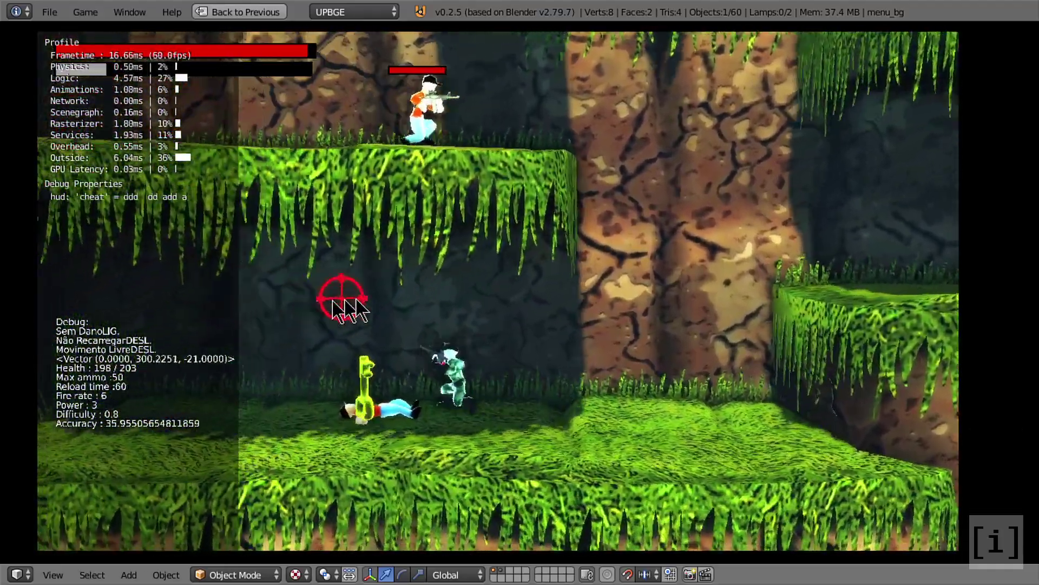
pyautogui.press('d')
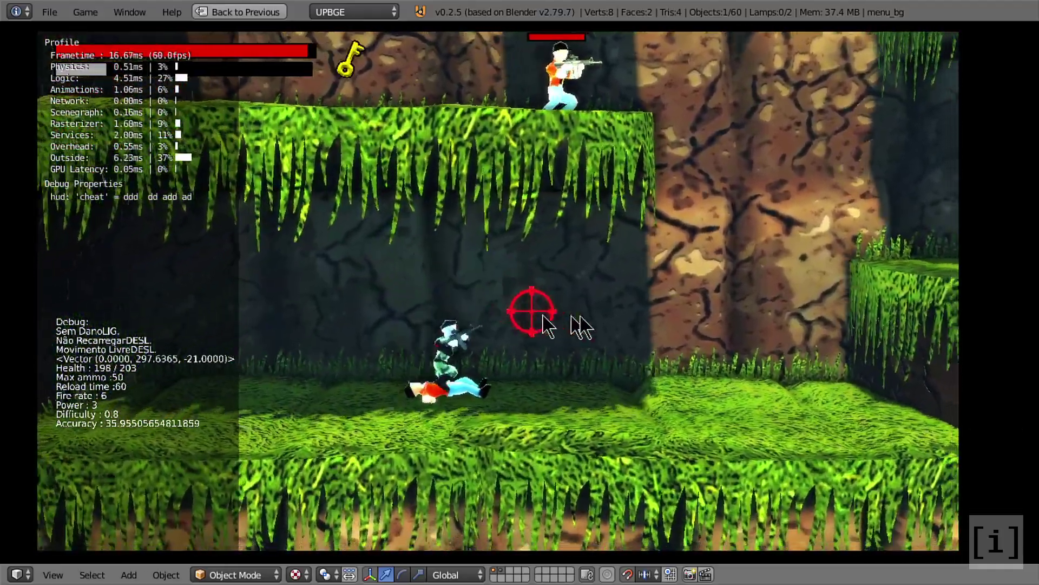
pyautogui.press('space')
pyautogui.press('a')
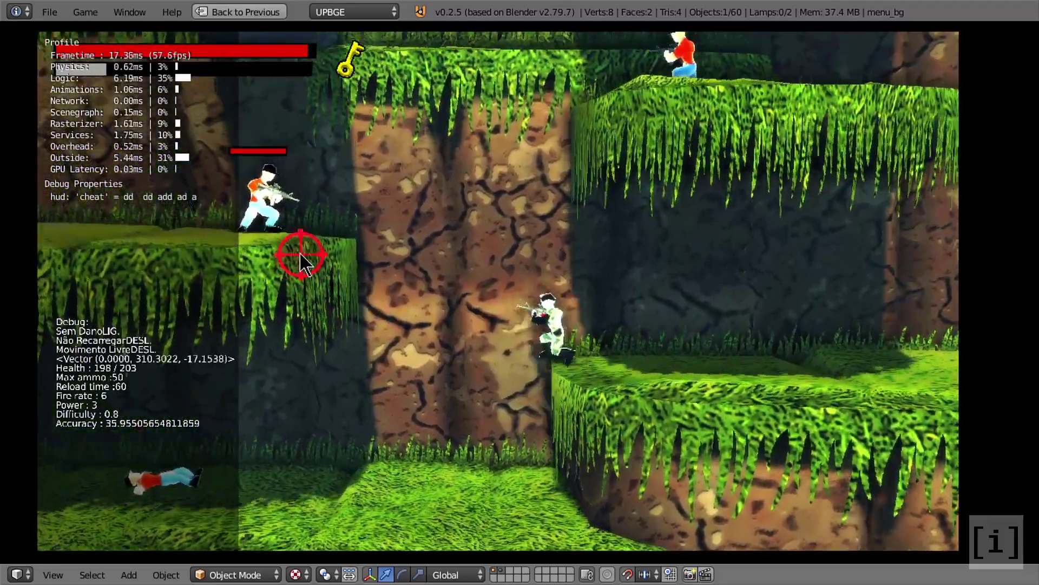
# Shoot down the red enemy, jump to the upper ledge and fire at the plant
pyautogui.click(360, 239)
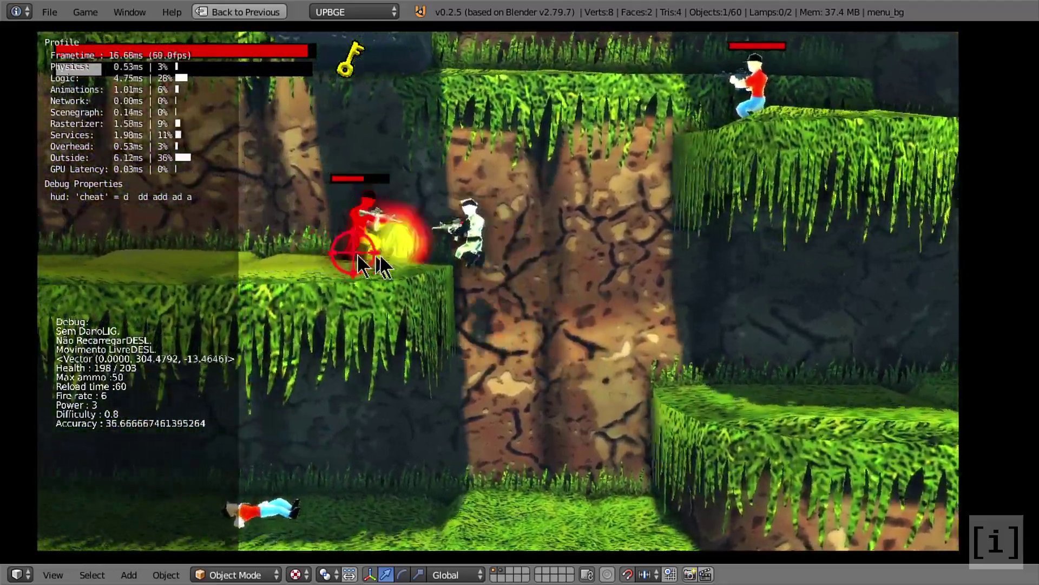
pyautogui.press('a')
pyautogui.press('d')
pyautogui.click(809, 259)
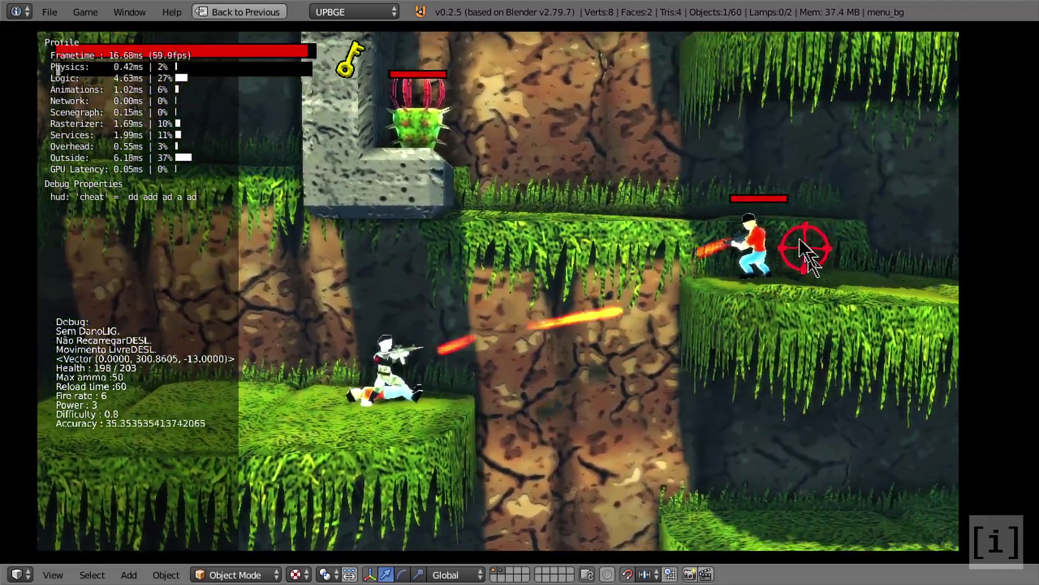
pyautogui.press('d')
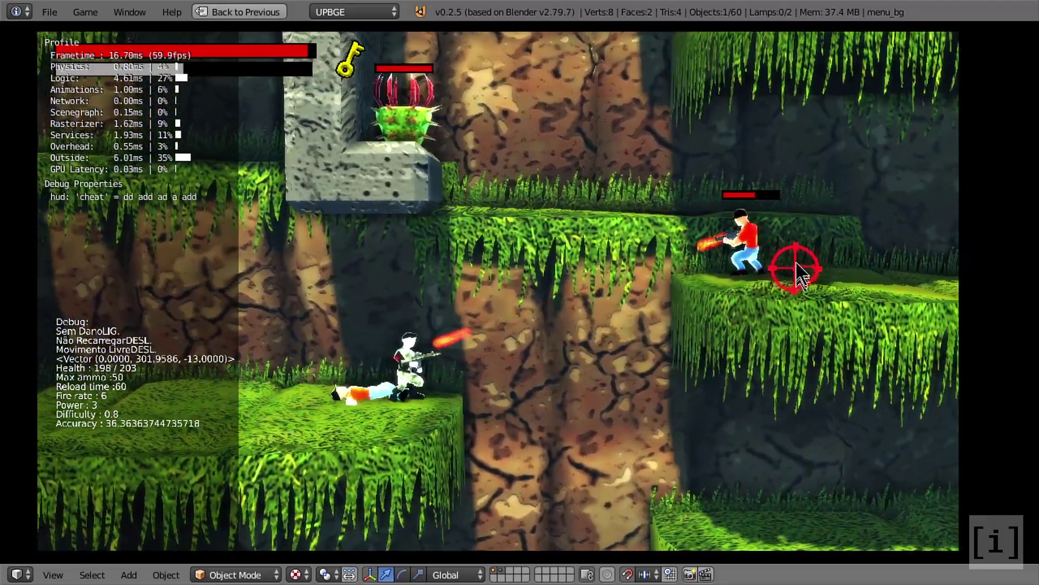
pyautogui.press('a')
pyautogui.press('d')
pyautogui.click(796, 261)
pyautogui.press('d')
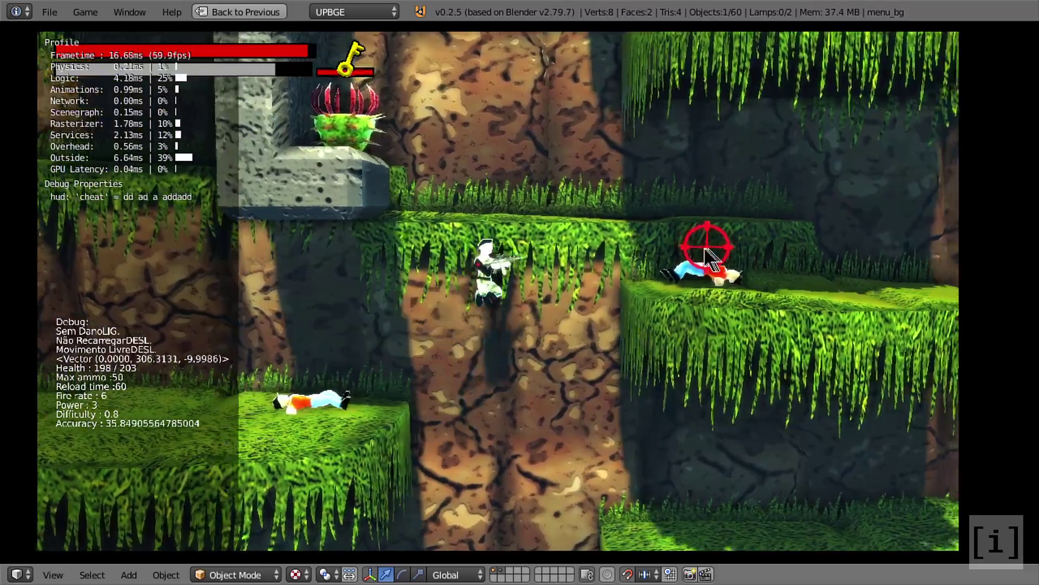
pyautogui.press('space')
pyautogui.press('a')
pyautogui.press('a')
pyautogui.click(270, 228)
pyautogui.press('space')
pyautogui.press('d')
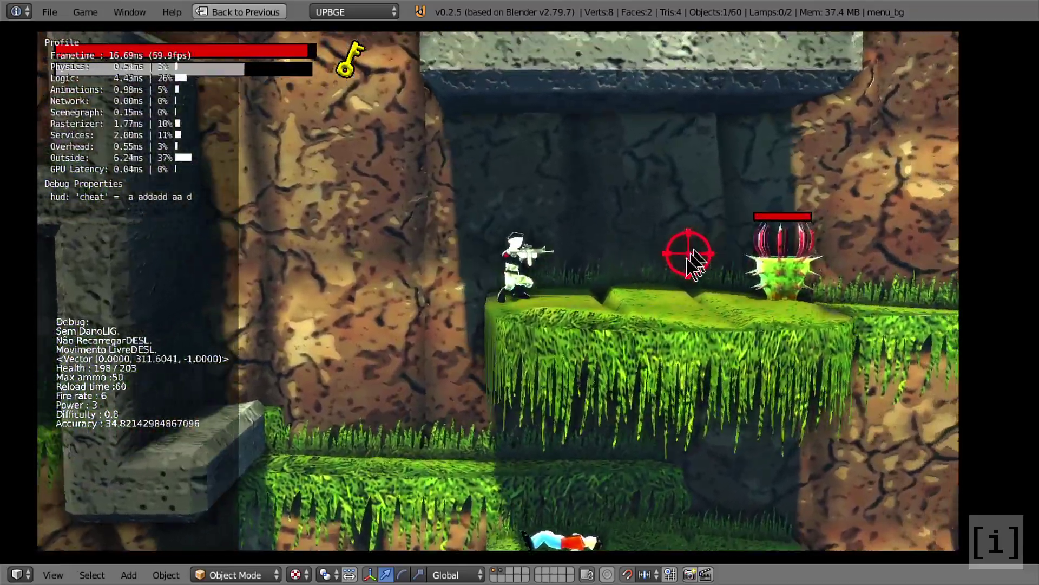
# Run along the ledge shooting plant enemies and others, then continue past the door
pyautogui.press('d')
pyautogui.press('d')
pyautogui.click(680, 341)
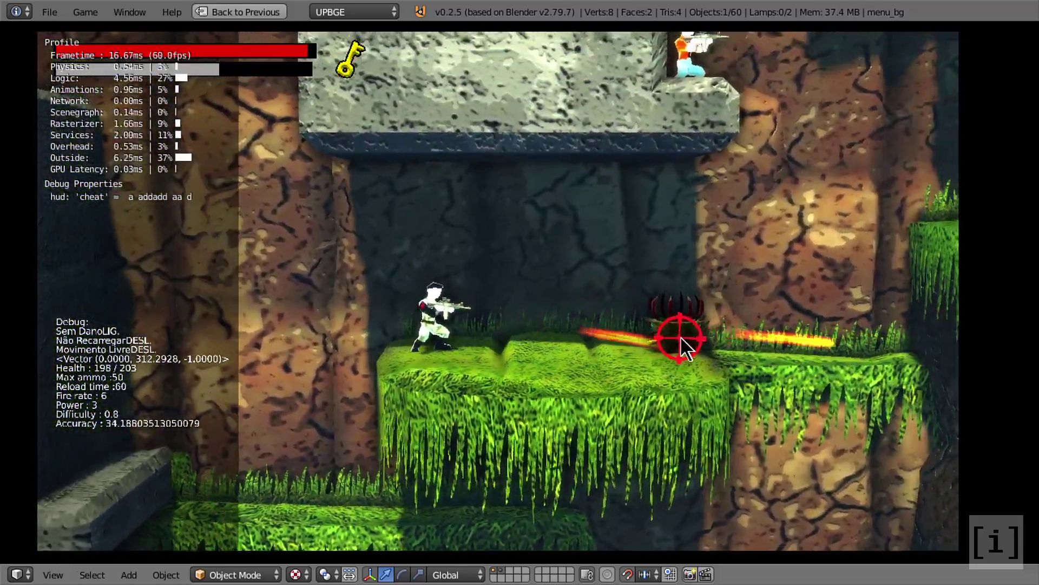
pyautogui.click(835, 255)
pyautogui.press('d')
pyautogui.press('d')
pyautogui.press('d')
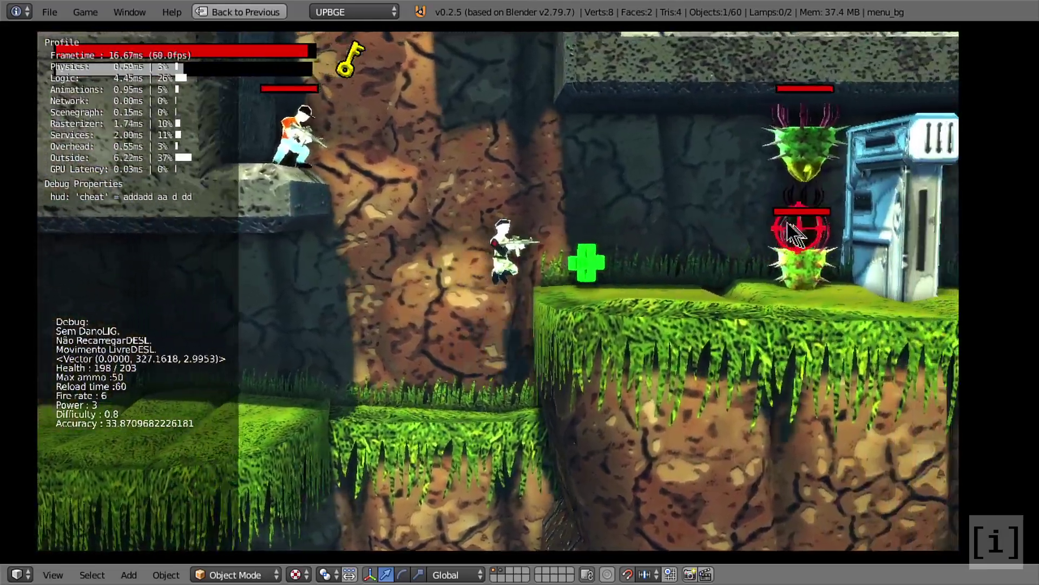
pyautogui.click(720, 302)
pyautogui.click(539, 248)
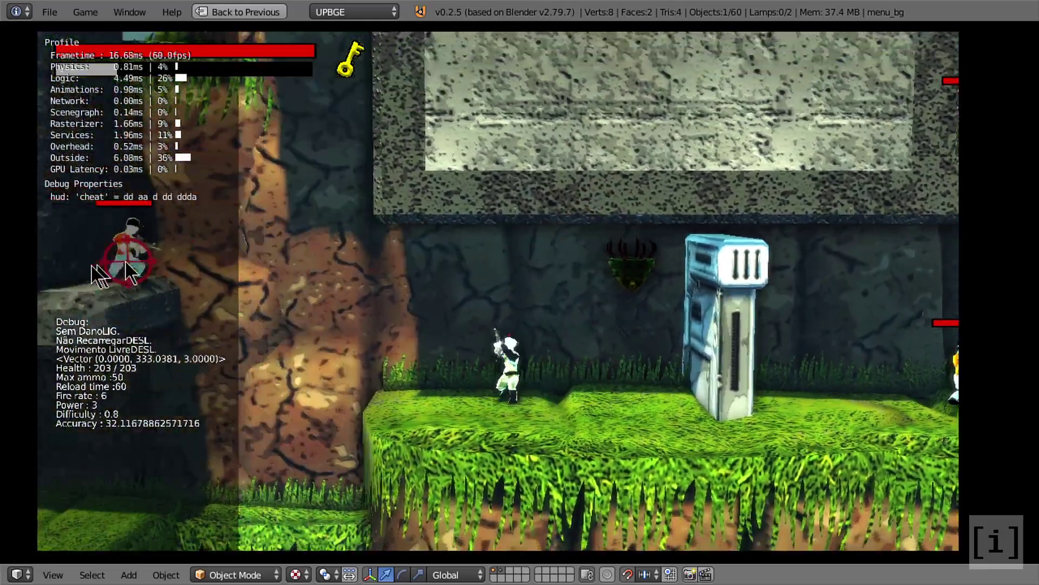
pyautogui.press('a')
pyautogui.click(163, 250)
pyautogui.press('d')
pyautogui.press('d')
pyautogui.press('d')
pyautogui.press('d')
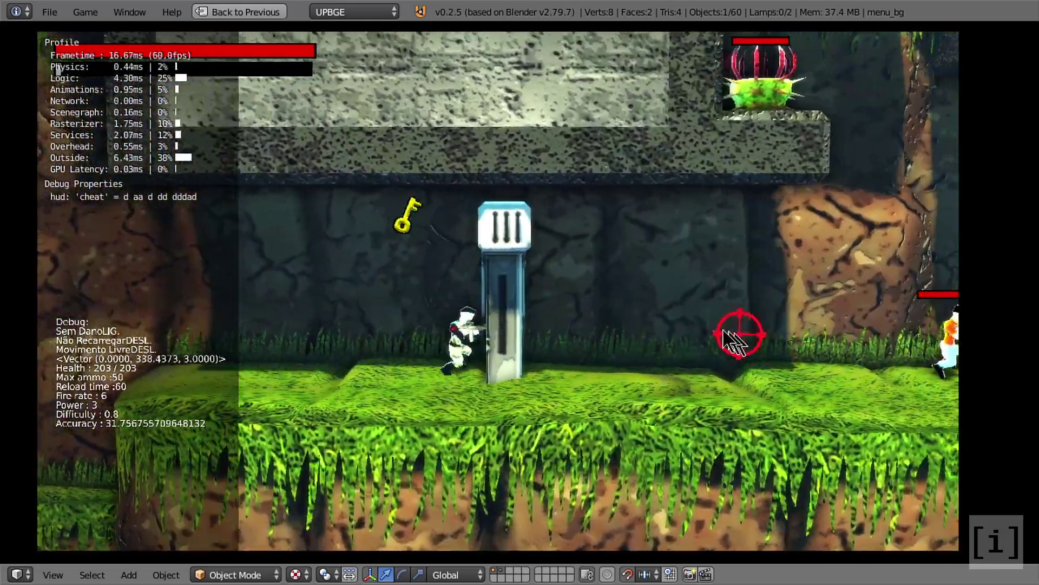
pyautogui.click(738, 347)
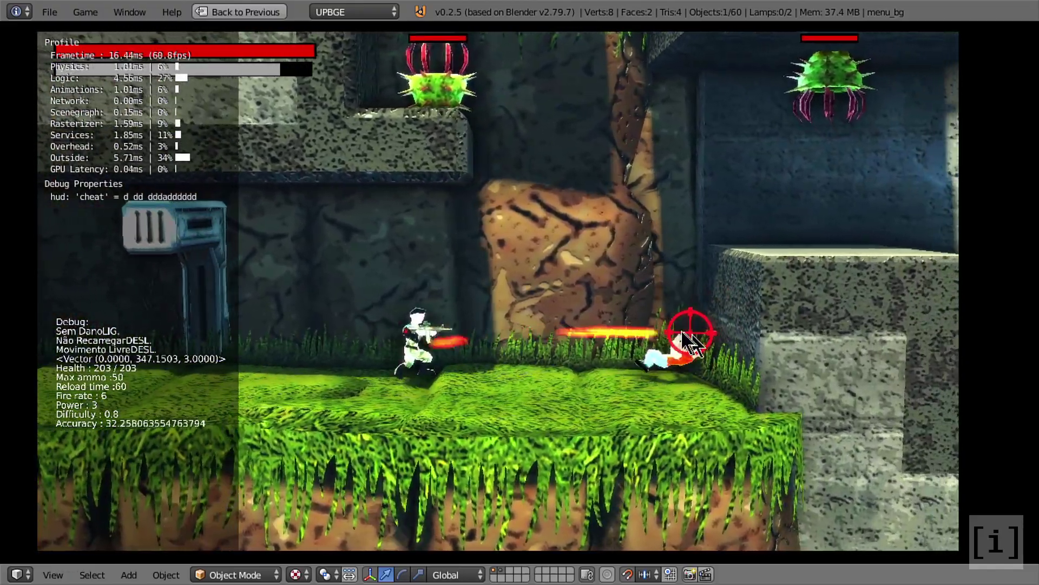
# Climb the stone blocks, shooting the plant above and the enemy on the left ledge
pyautogui.press('d')
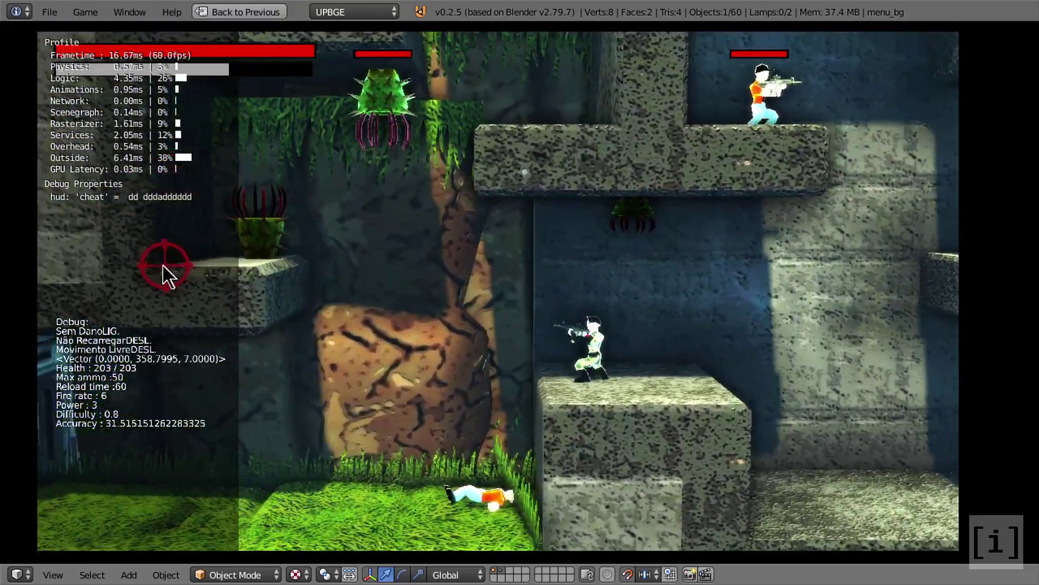
pyautogui.click(318, 201)
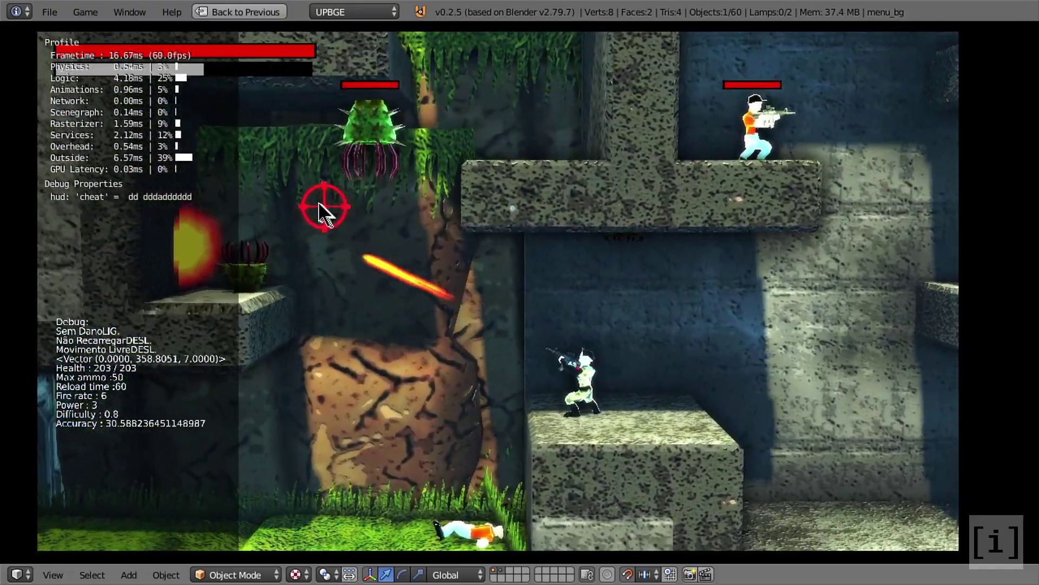
pyautogui.press('space')
pyautogui.press('a')
pyautogui.press('d')
pyautogui.press('a')
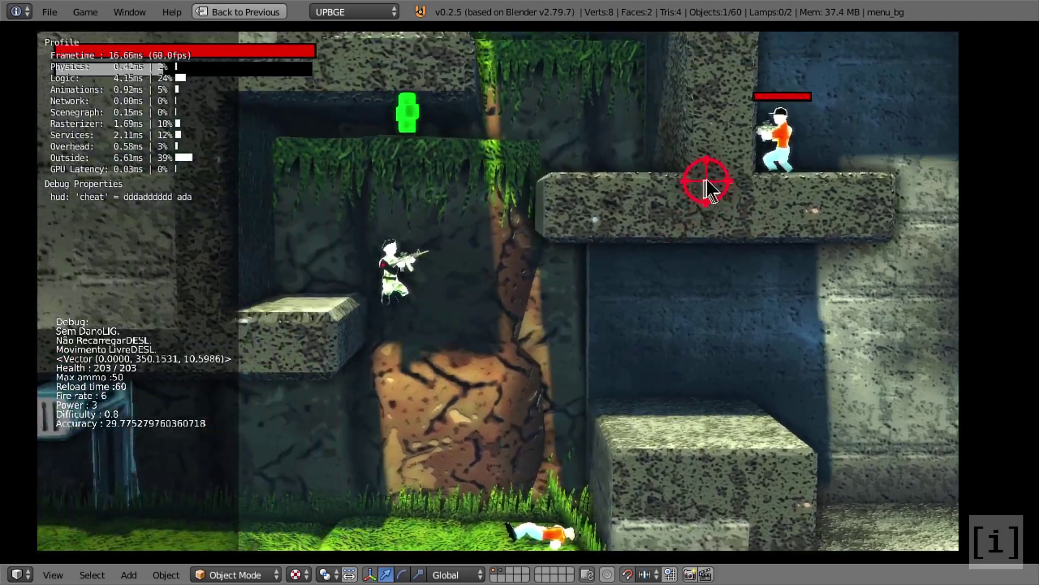
pyautogui.press('d')
pyautogui.press('d')
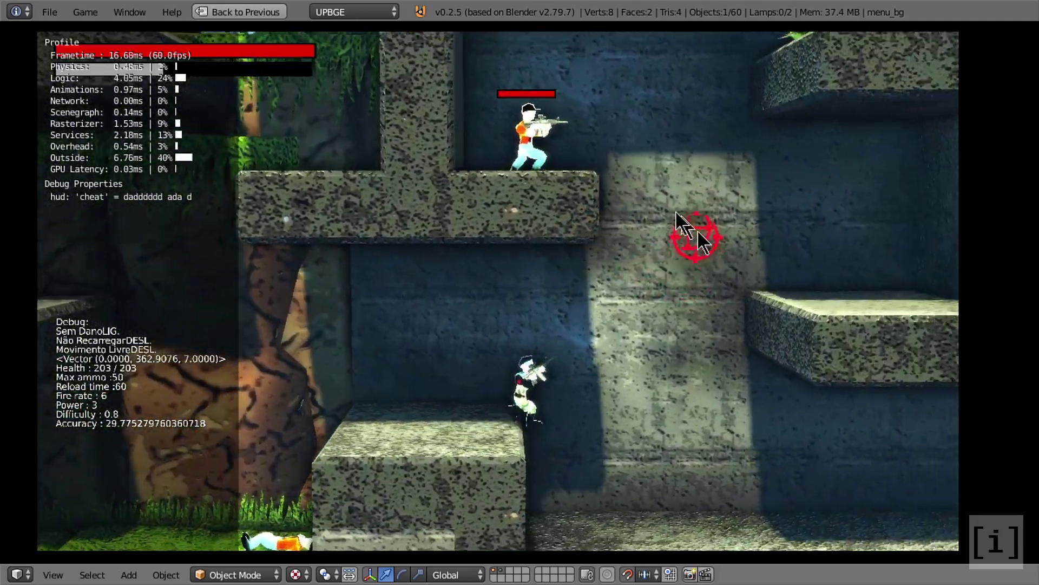
pyautogui.click(309, 238)
pyautogui.click(241, 247)
# Move onto the ledges, firing at the ledge enemy, the plants below and the spiky plant
pyautogui.press('space')
pyautogui.press('a')
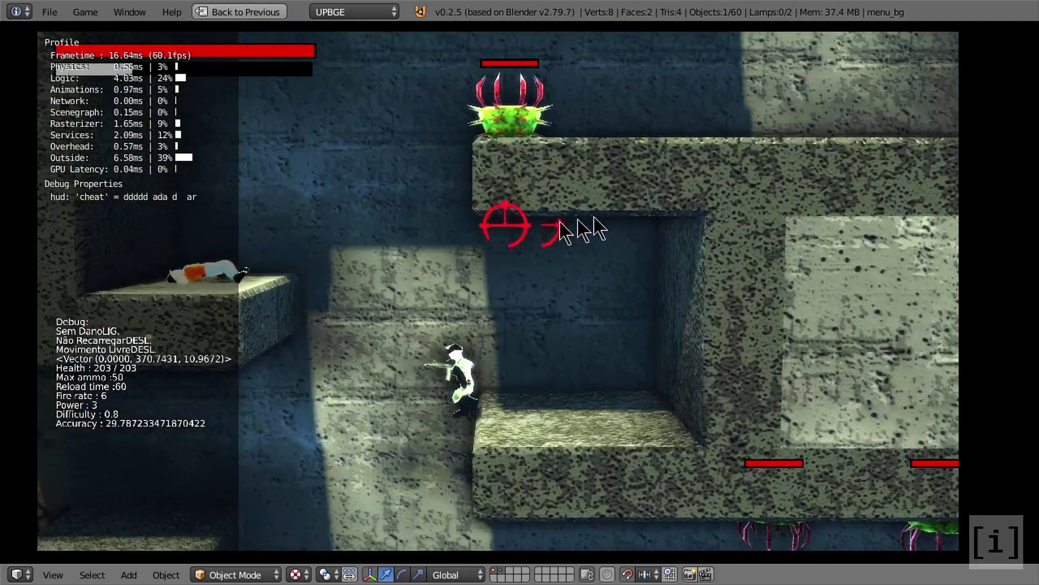
pyautogui.press('r')
pyautogui.press('space')
pyautogui.press('d')
pyautogui.click(769, 231)
pyautogui.press('d')
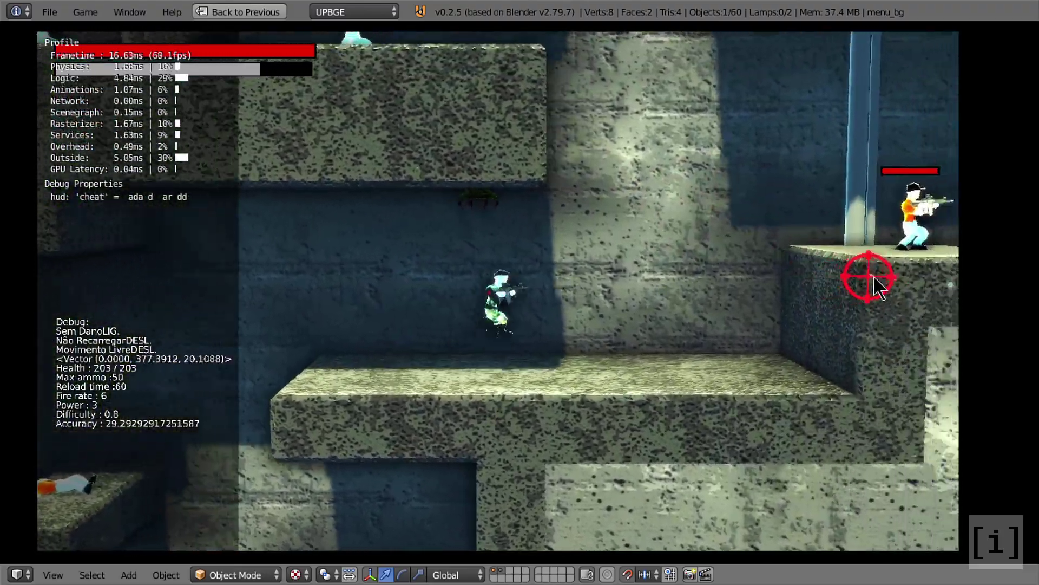
pyautogui.click(779, 238)
pyautogui.click(778, 238)
pyautogui.press('d')
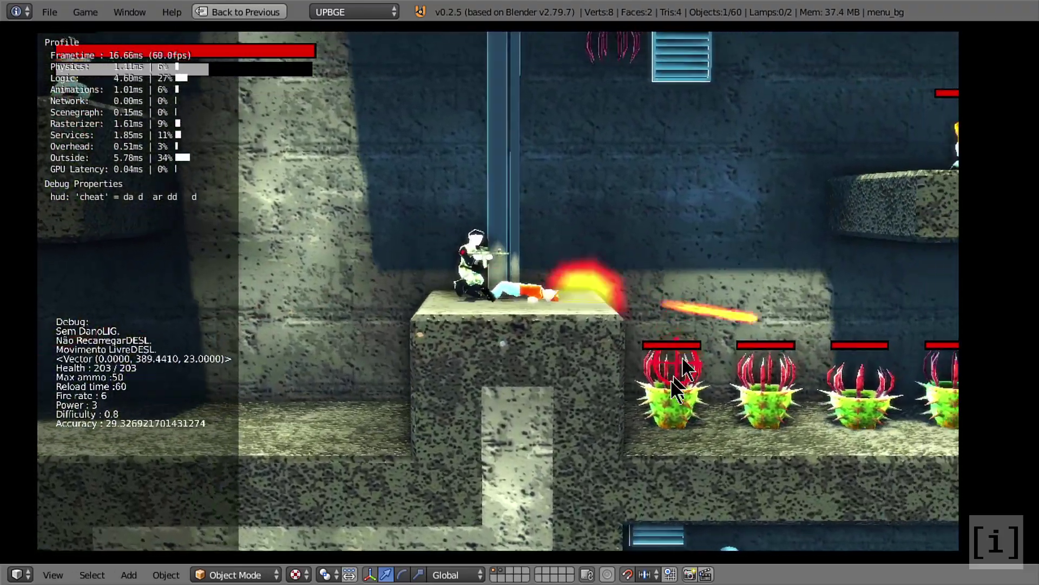
pyautogui.click(681, 431)
pyautogui.press('d')
pyautogui.press('d')
pyautogui.click(828, 330)
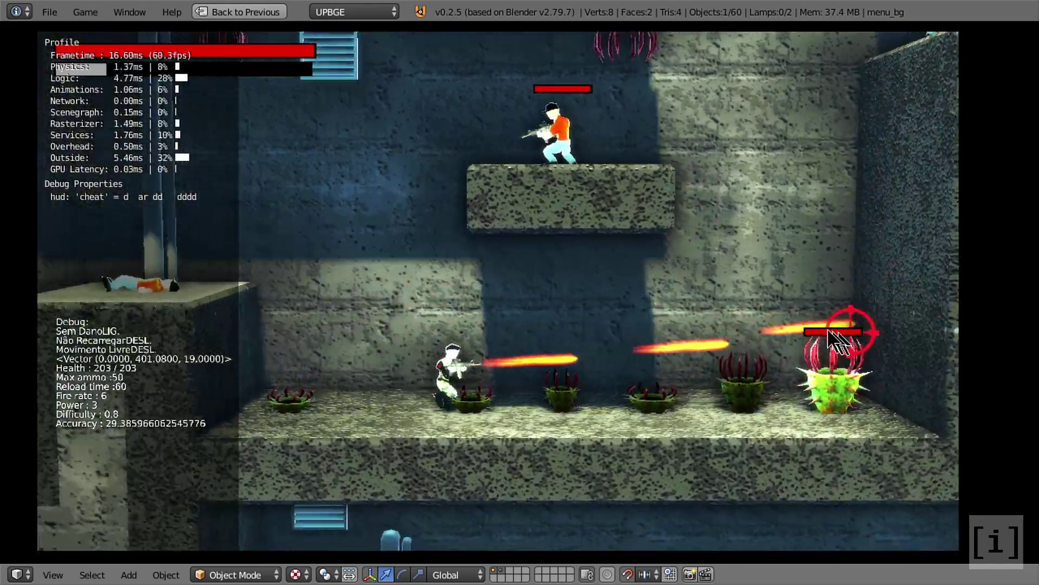
# Climb to the higher level and shoot the enemies on the ledges
pyautogui.press('a')
pyautogui.press('space')
pyautogui.click(781, 181)
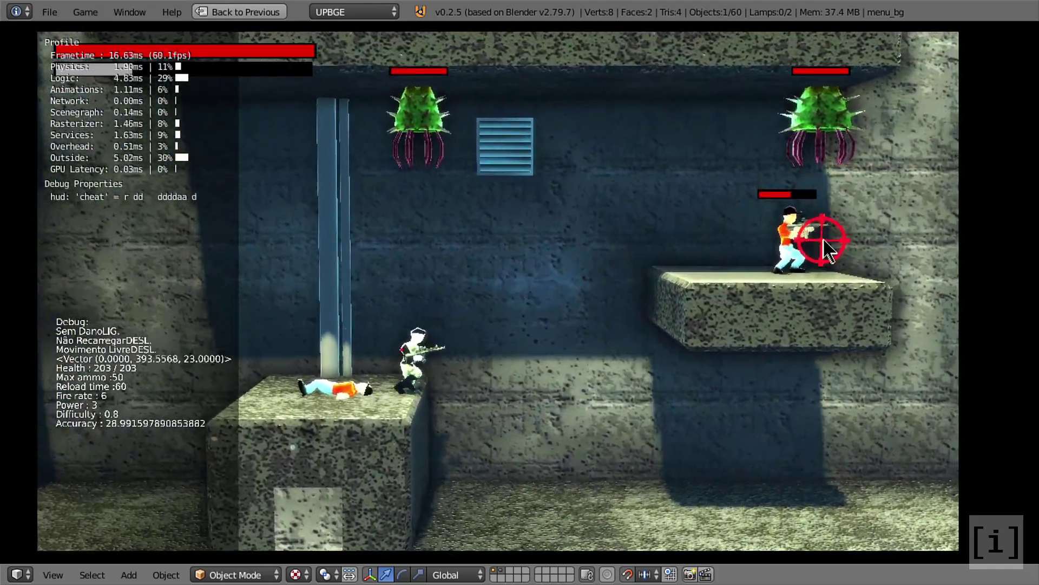
pyautogui.press('d')
pyautogui.press('a')
pyautogui.press('d')
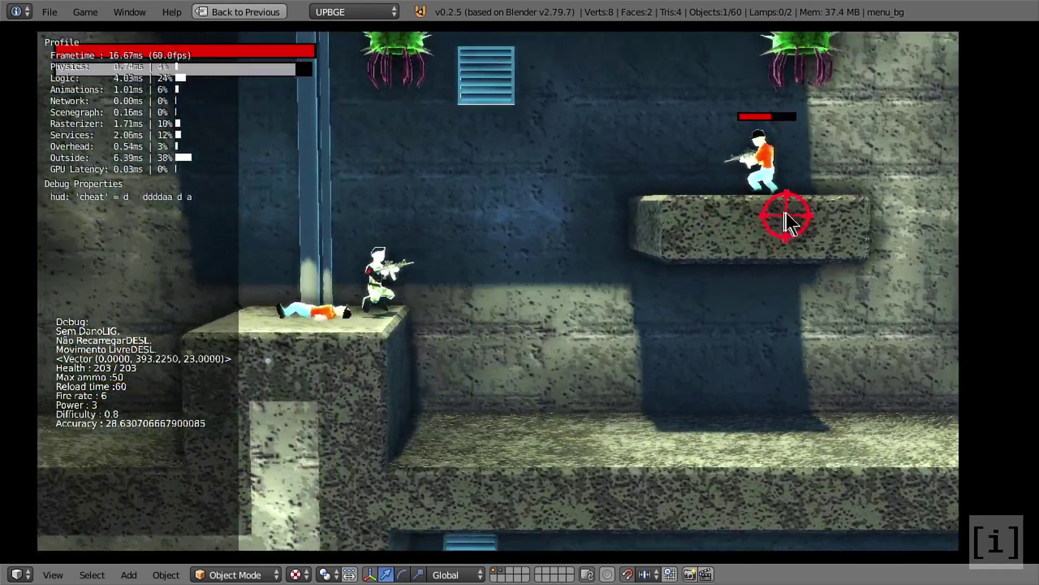
pyautogui.press('d')
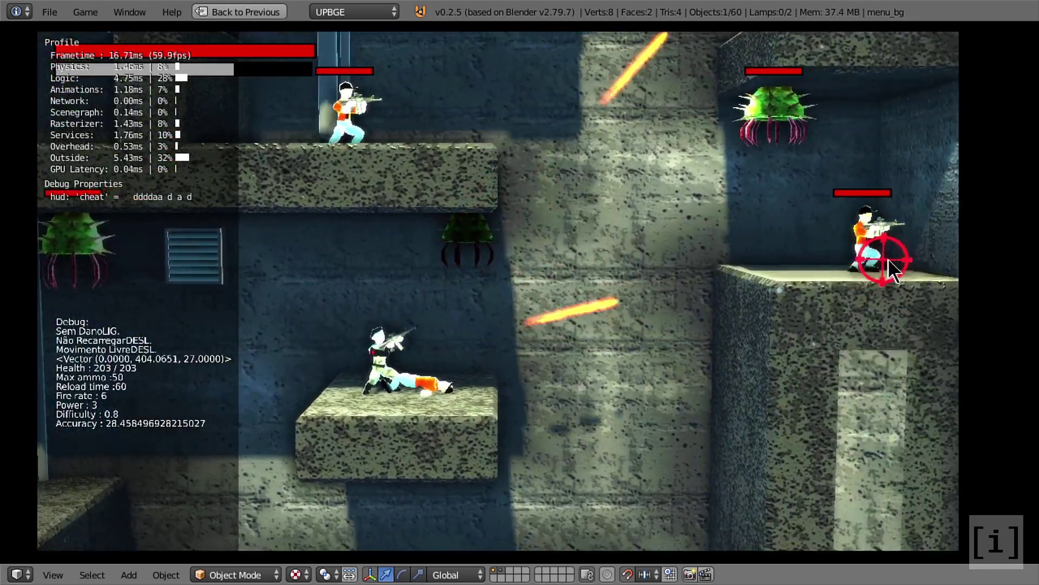
pyautogui.click(865, 233)
pyautogui.click(815, 243)
pyautogui.press('d')
pyautogui.click(649, 232)
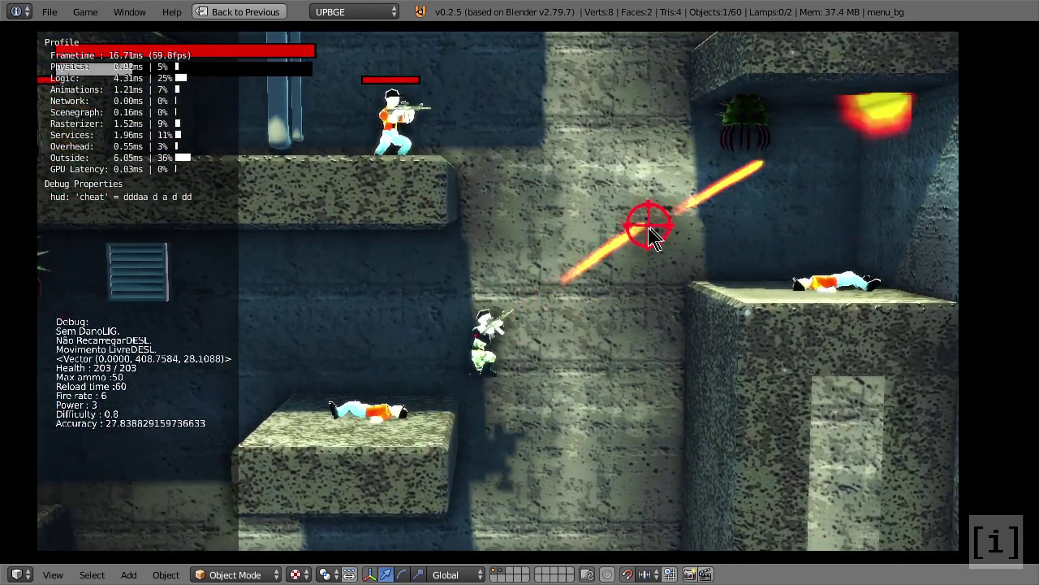
pyautogui.click(336, 236)
pyautogui.press('a')
# Drop down to the left shooting the red enemy below, then bring up the debug cheat menu
pyautogui.press('a')
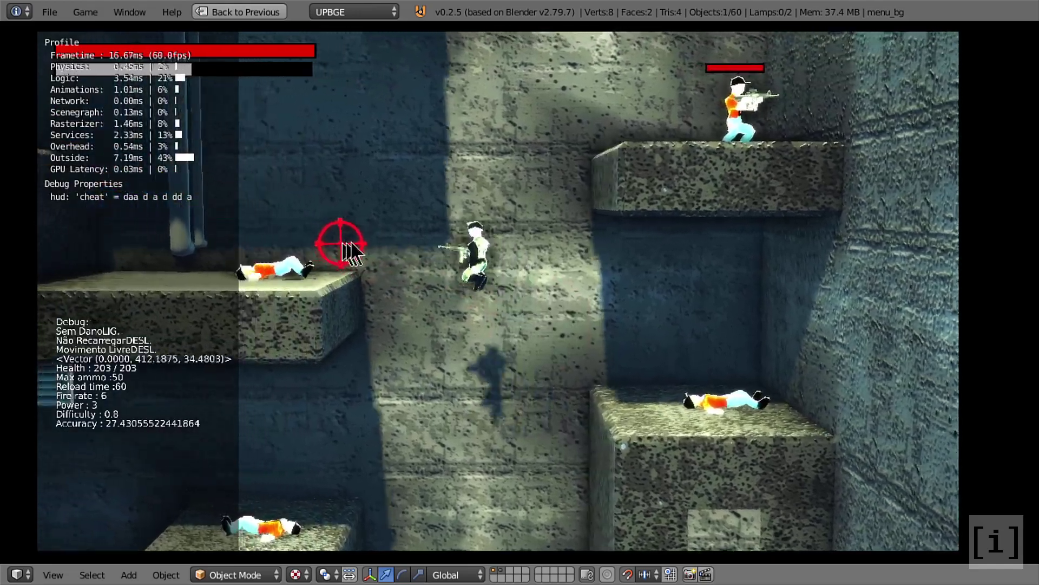
pyautogui.click(854, 239)
pyautogui.press('a')
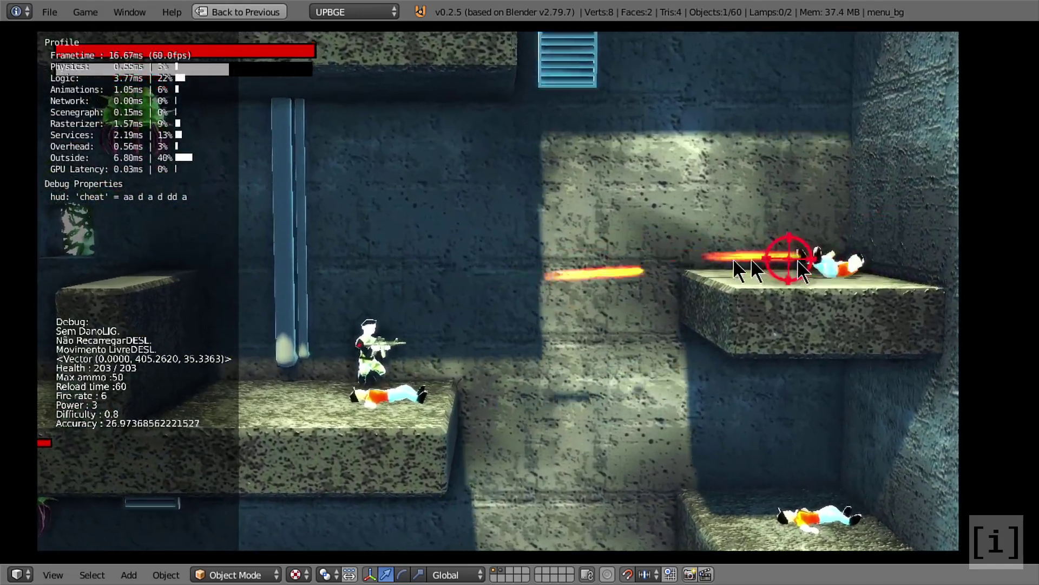
pyautogui.click(318, 204)
pyautogui.press('a')
pyautogui.click(391, 411)
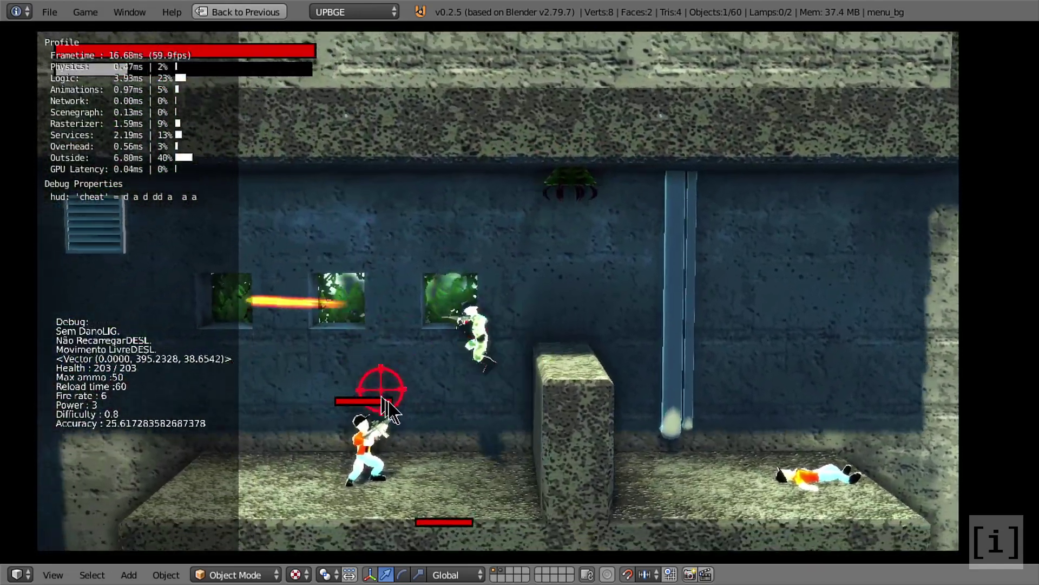
pyautogui.press('d')
pyautogui.press('a')
pyautogui.click(431, 379)
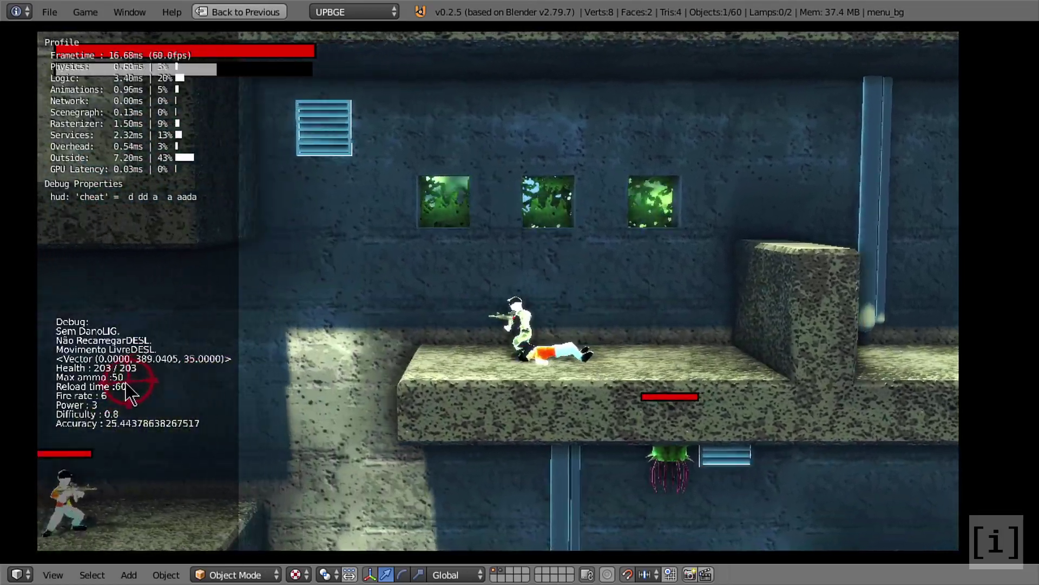
pyautogui.press('a')
pyautogui.click(330, 428)
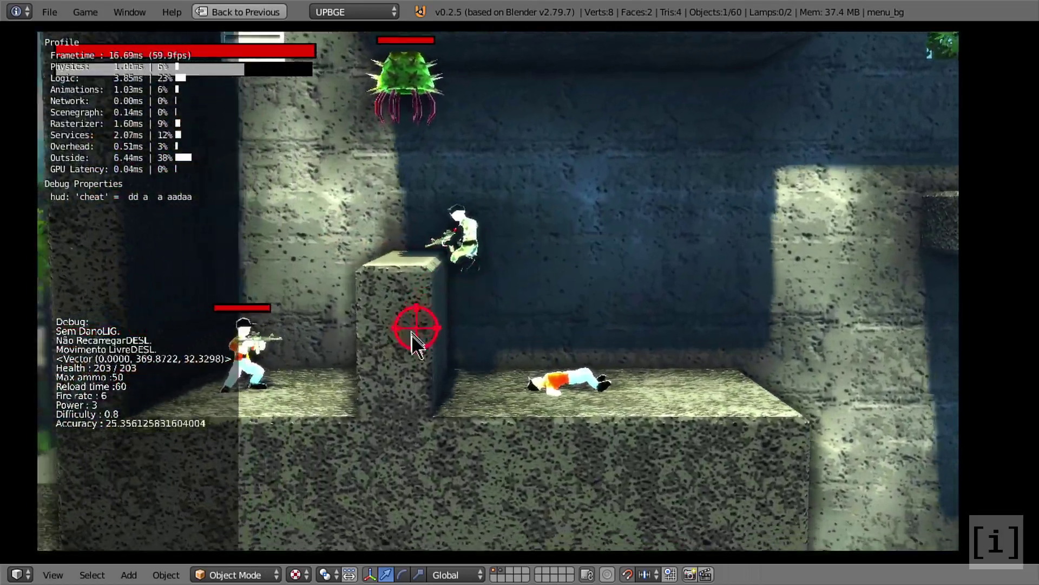
pyautogui.press('a')
pyautogui.press('a')
pyautogui.press('a')
pyautogui.click(420, 441)
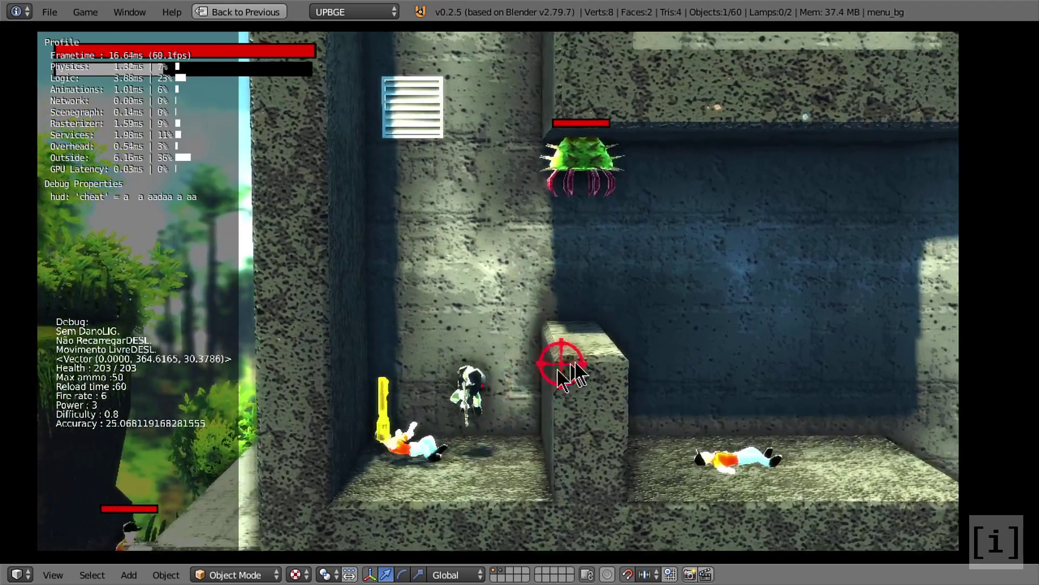
pyautogui.press('Escape')
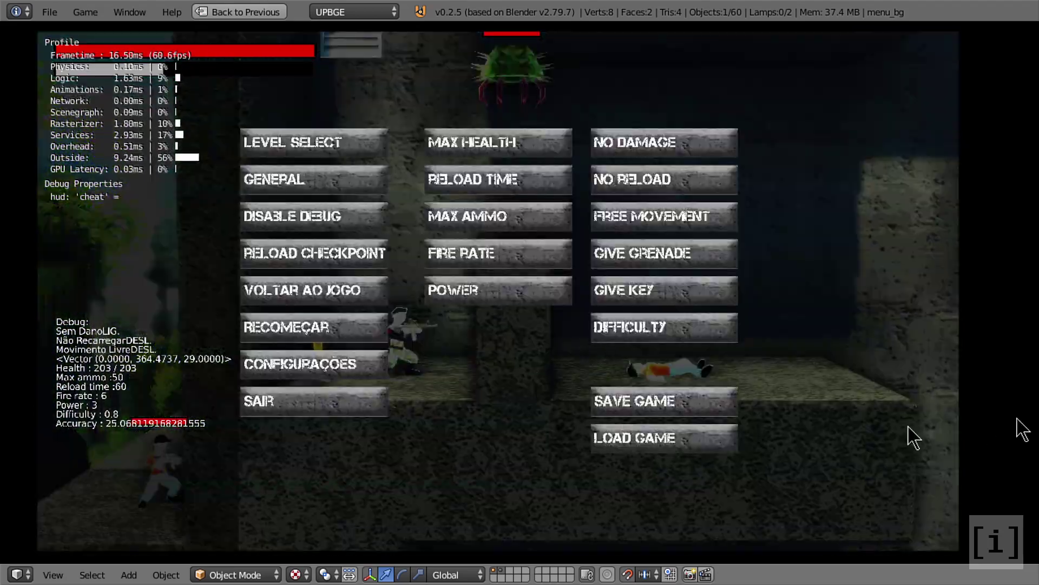